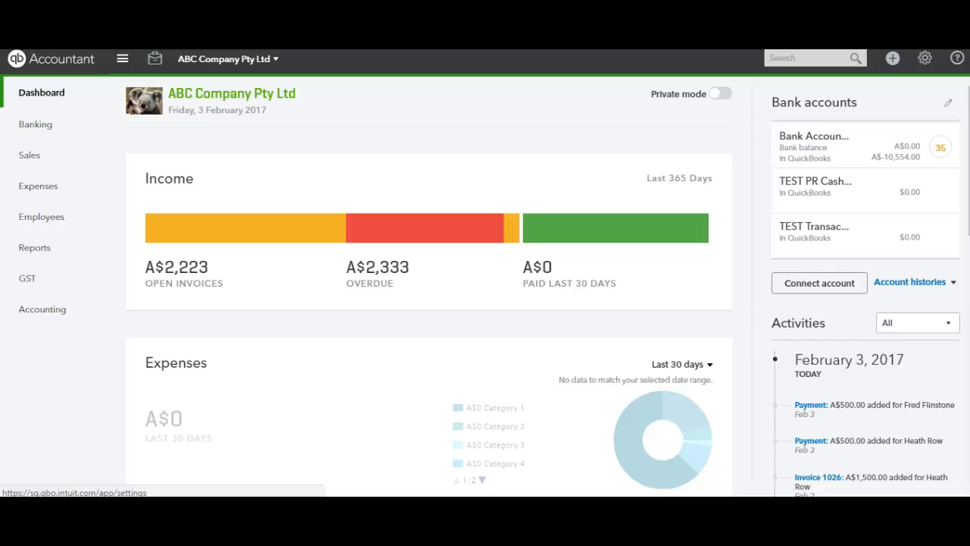
# Open the A$1,500.00 invoice dated 01/08/2016 from the list of sales invoices
pyautogui.click(72, 160)
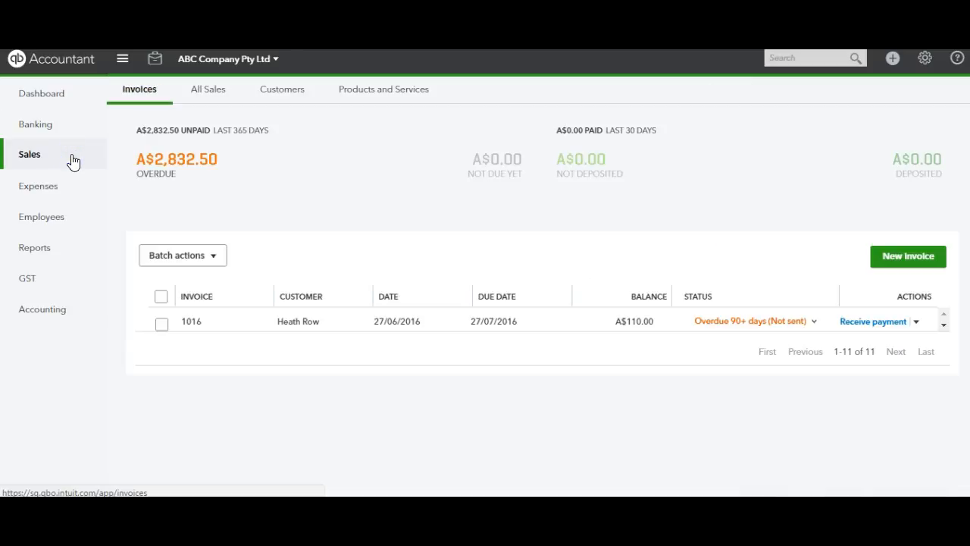
pyautogui.click(418, 228)
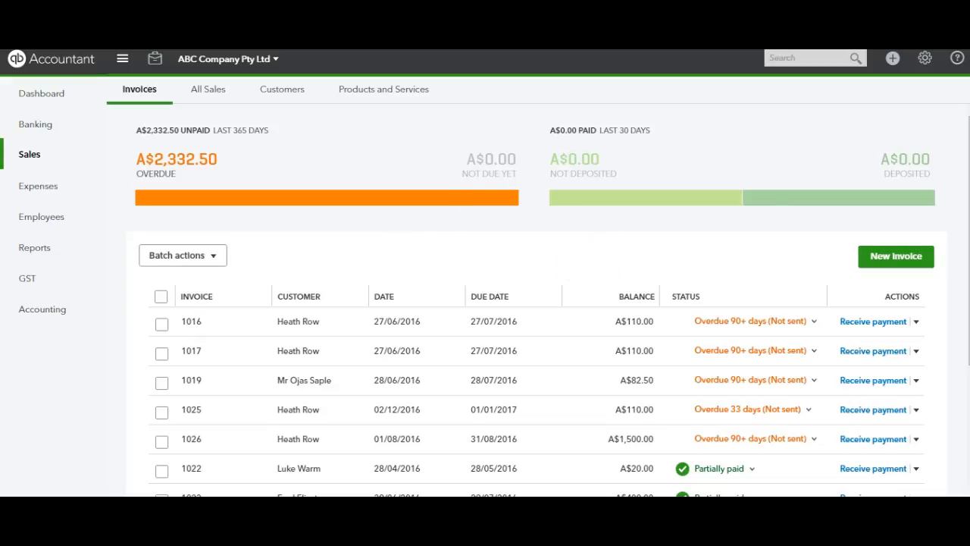
pyautogui.doubleClick(569, 251)
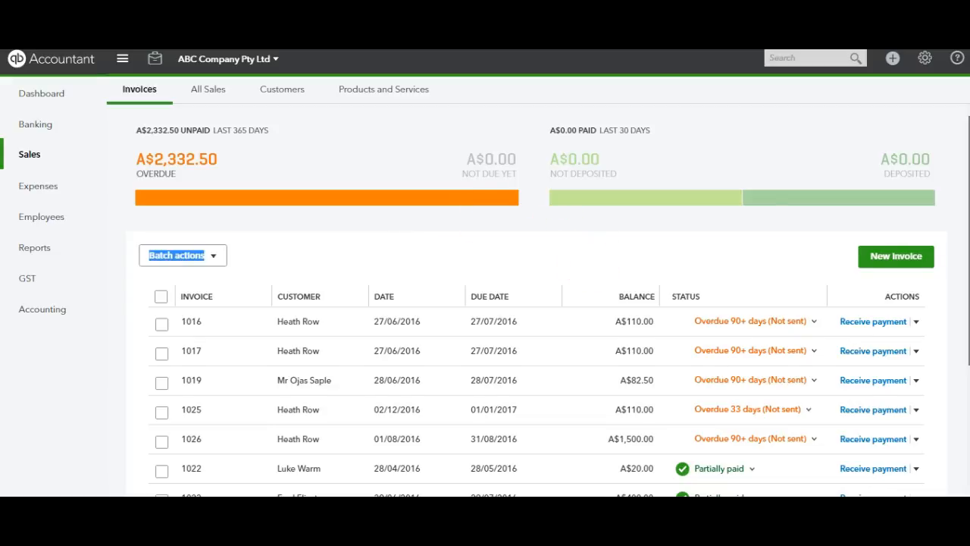
pyautogui.scroll(-1, 569, 252)
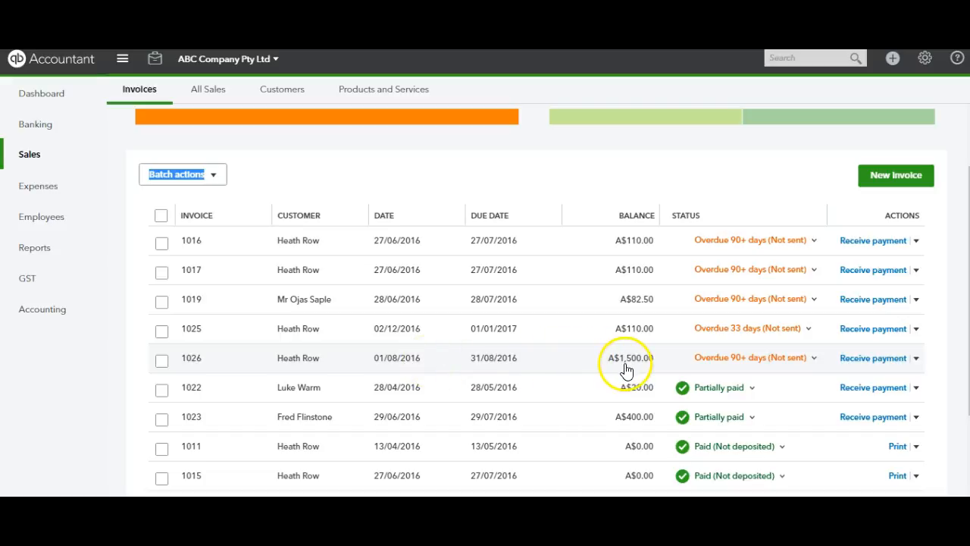
pyautogui.click(581, 362)
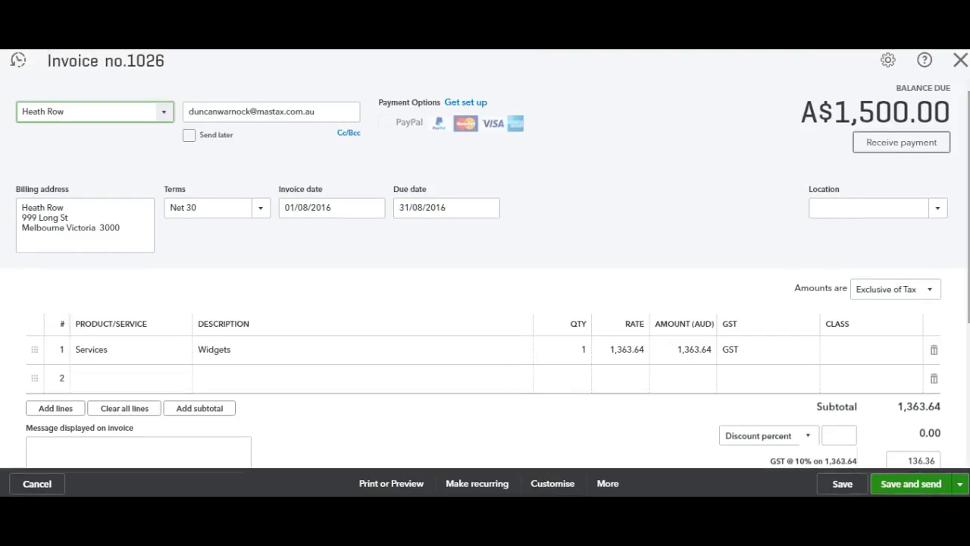
# Review the total and balance due on the invoice and close it
pyautogui.scroll(-3, 537, 379)
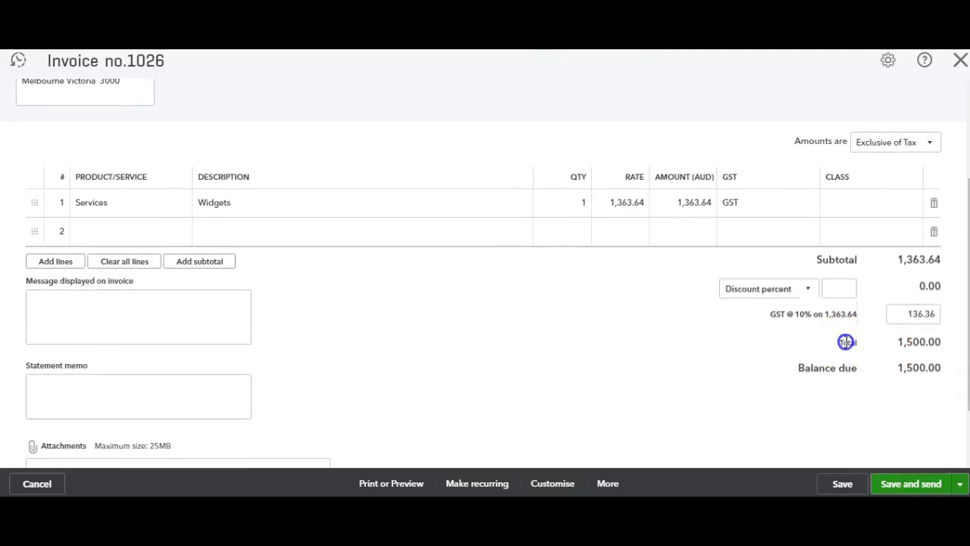
pyautogui.moveTo(840, 342); pyautogui.dragTo(946, 343)
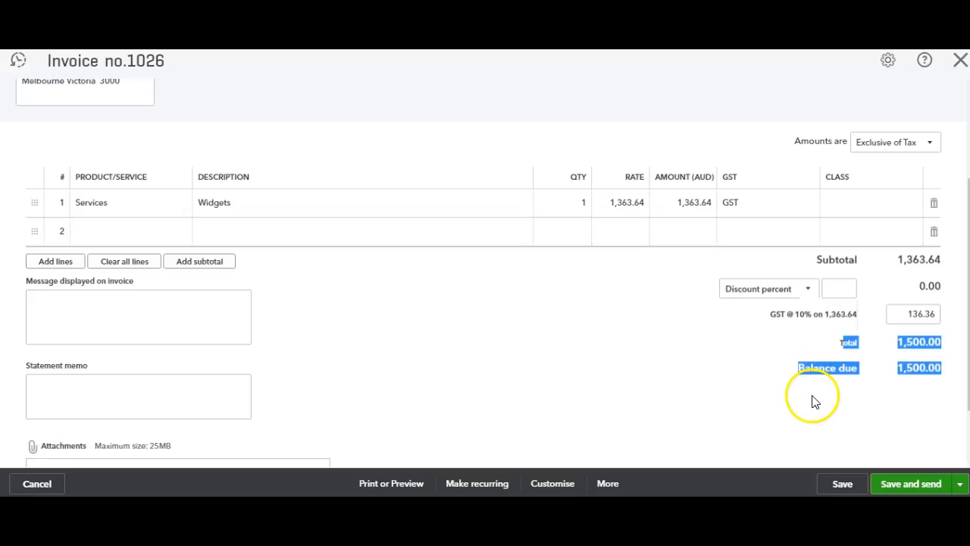
pyautogui.click(637, 379)
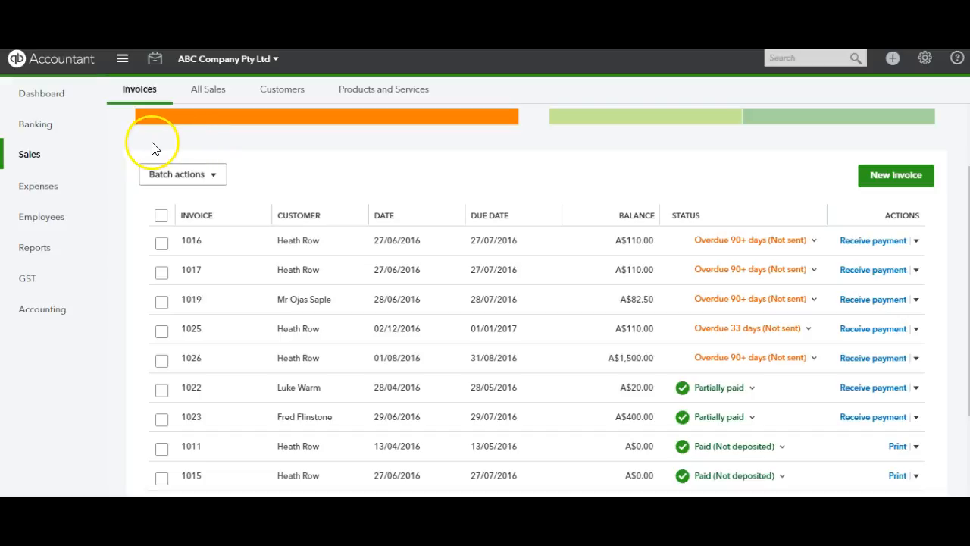
# Examine the three A$500.00 customer deposits among the bank transactions awaiting review for Bank Account 1
pyautogui.click(50, 136)
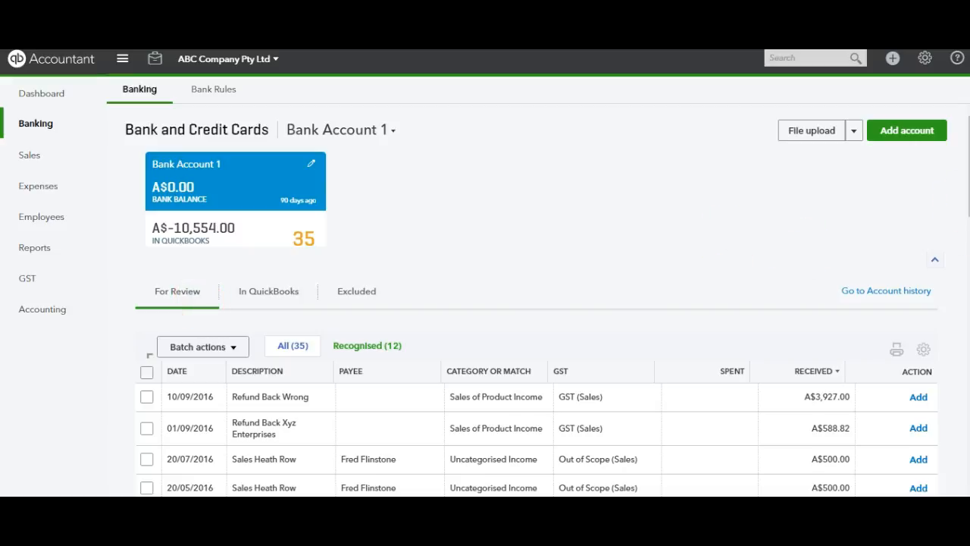
pyautogui.scroll(-2, 537, 300)
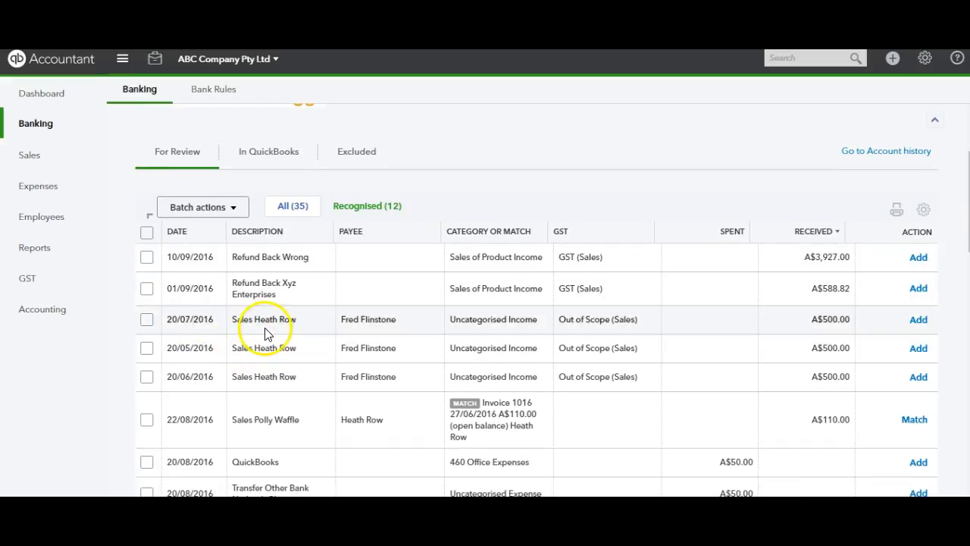
pyautogui.moveTo(230, 321); pyautogui.dragTo(342, 388)
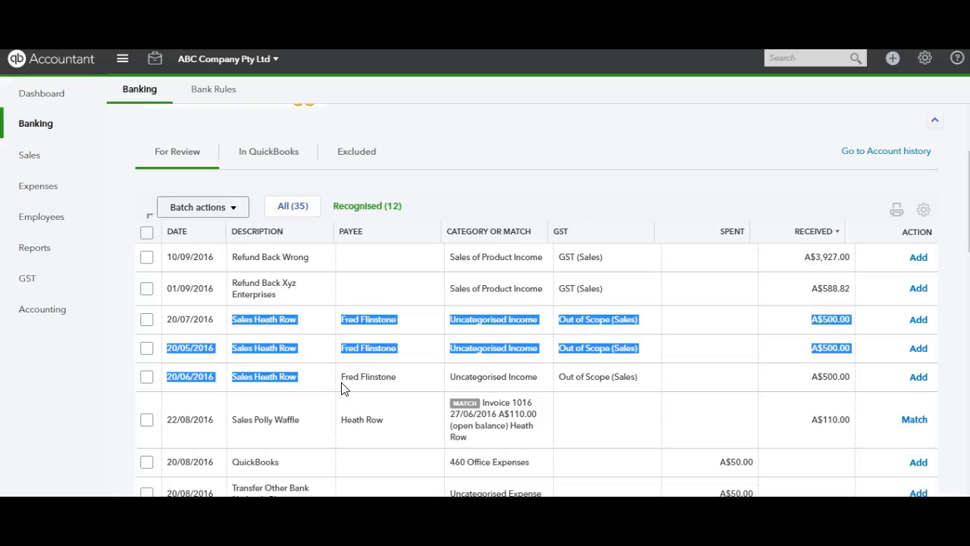
pyautogui.click(78, 351)
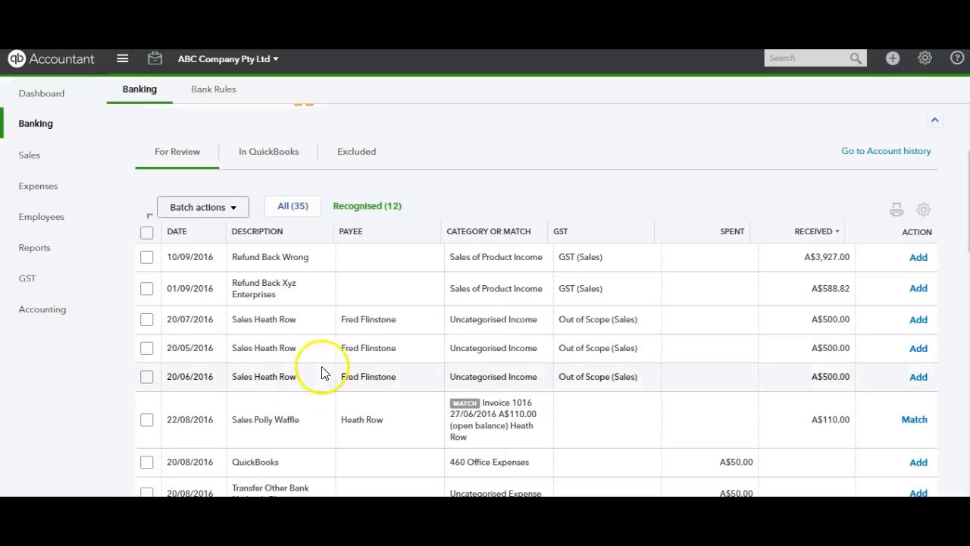
# Find a match for the A$500.00 deposit dated 20/05/2016, extending the search's end date to 31/08/2016
pyautogui.click(294, 358)
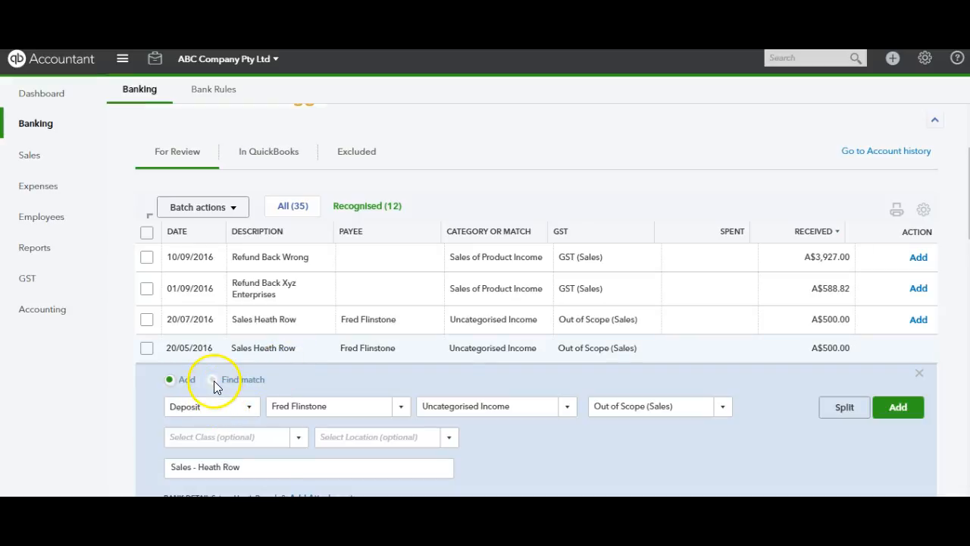
pyautogui.click(214, 380)
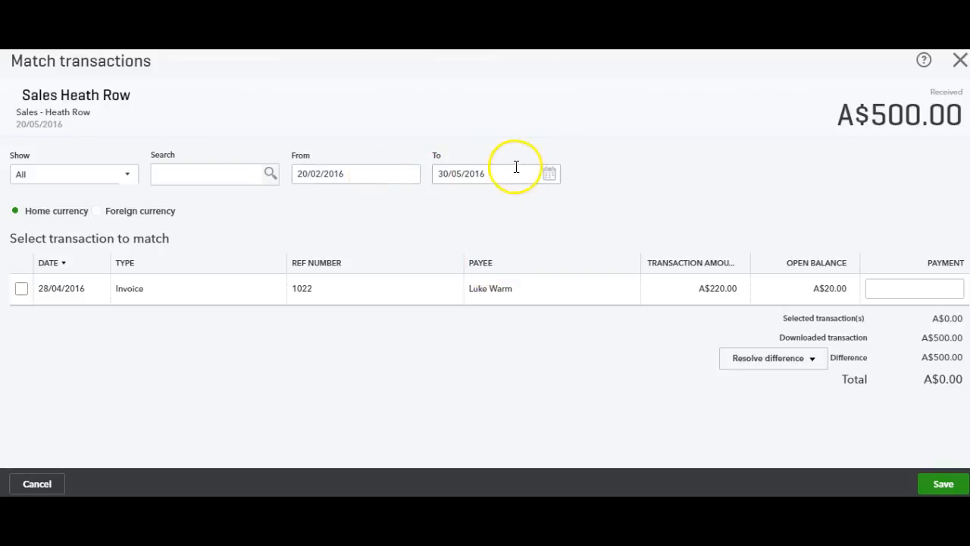
pyautogui.click(552, 179)
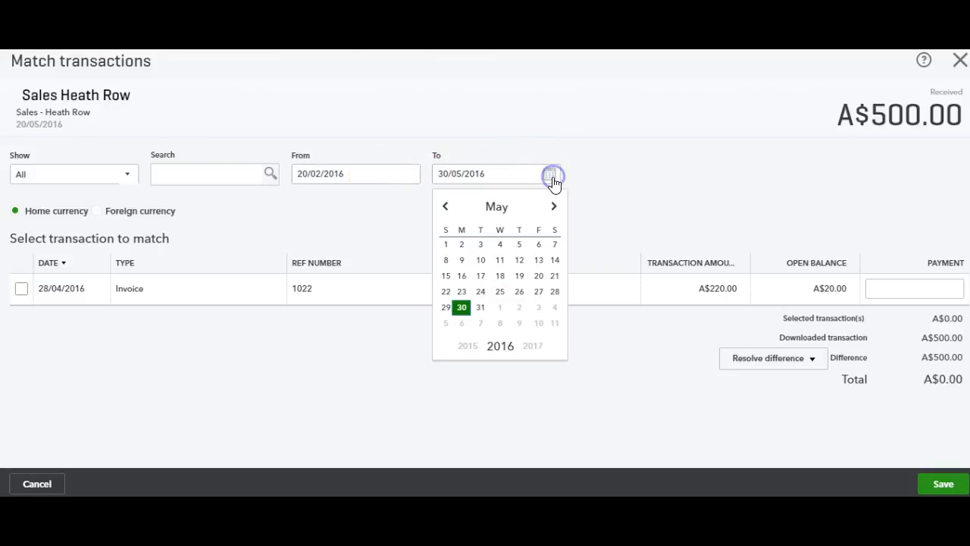
pyautogui.click(555, 207)
pyautogui.click(555, 207)
pyautogui.click(554, 207)
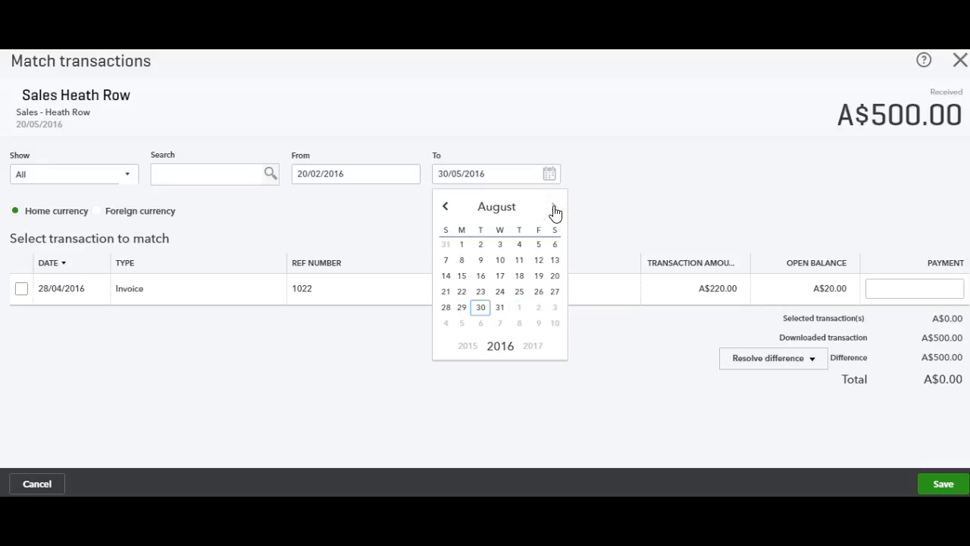
pyautogui.click(500, 307)
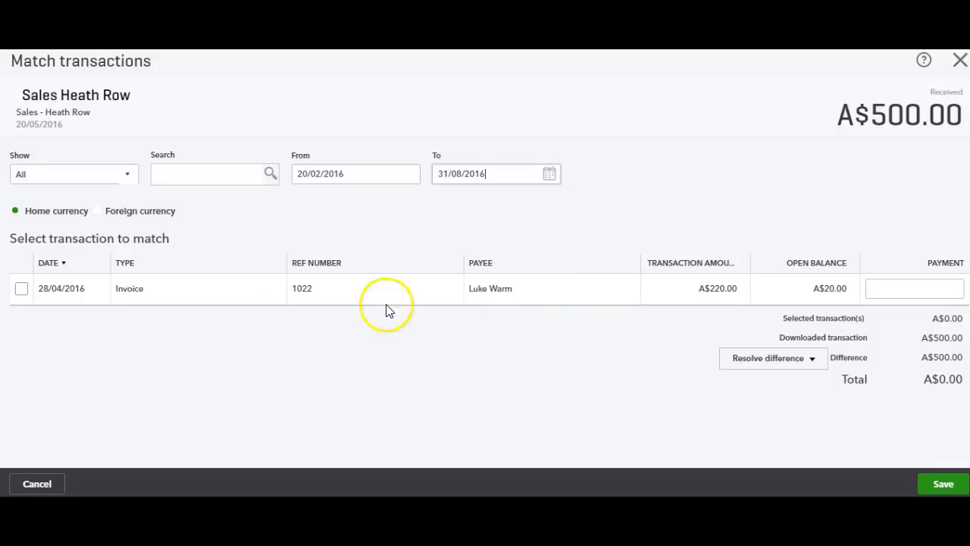
# Apply a payment of 500 to the A$1,500.00 invoice dated 01/08/2016 and save the match
pyautogui.scroll(-1, 485, 273)
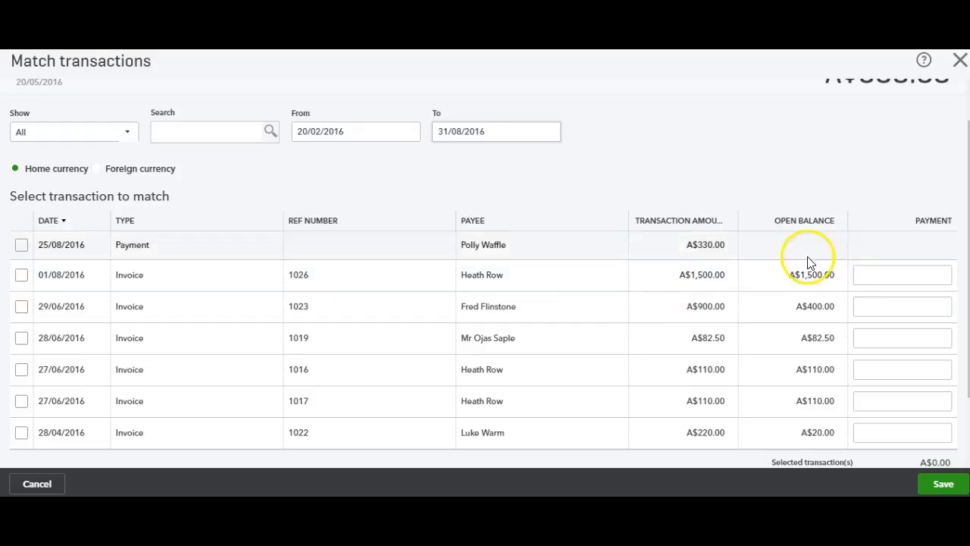
pyautogui.click(868, 276)
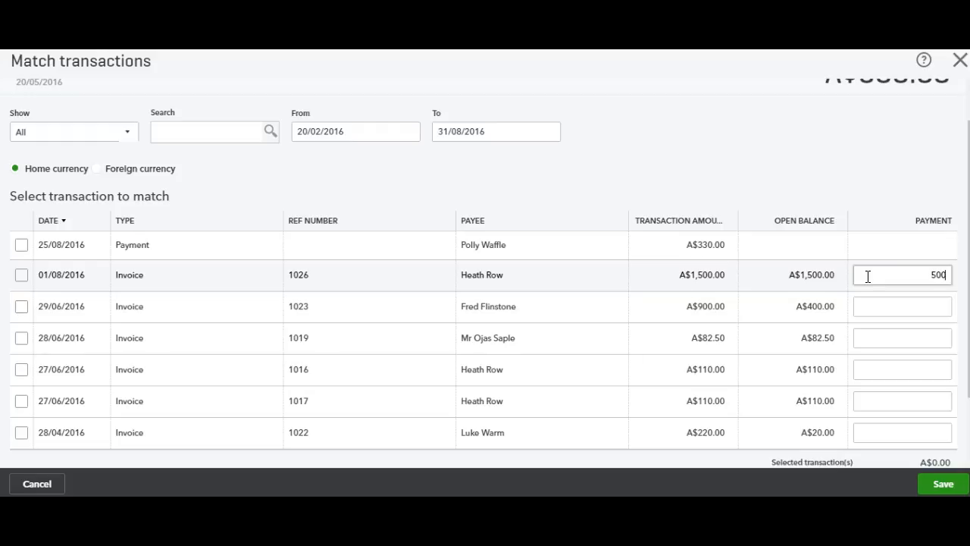
pyautogui.click(943, 485)
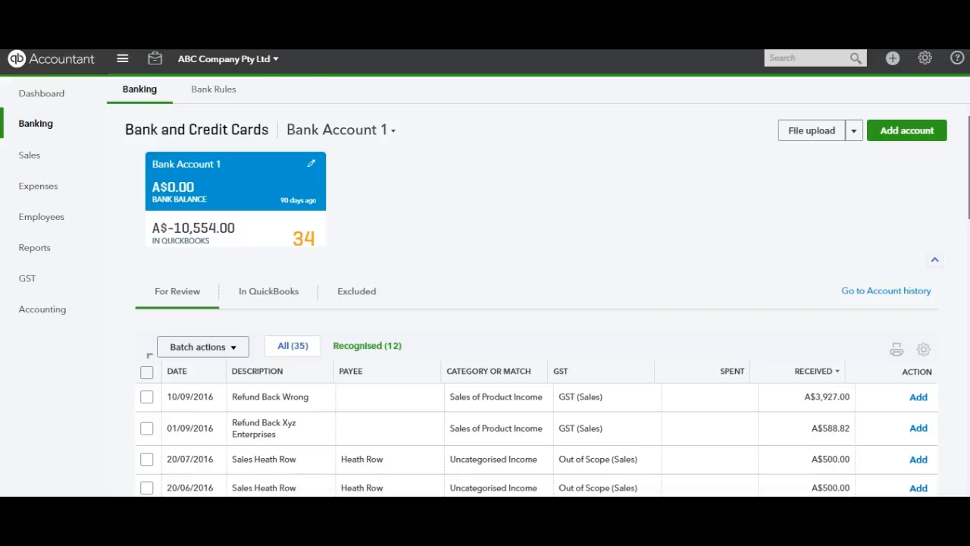
# Check the A$500.00 deposit dated 20/05/2016 among the bank transactions already recorded in QuickBooks
pyautogui.scroll(-2, 702, 271)
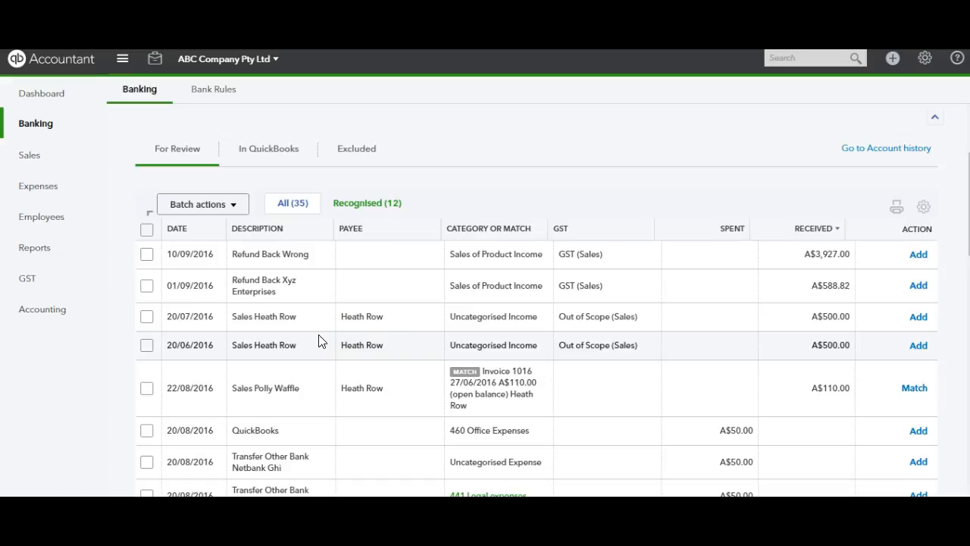
pyautogui.click(280, 153)
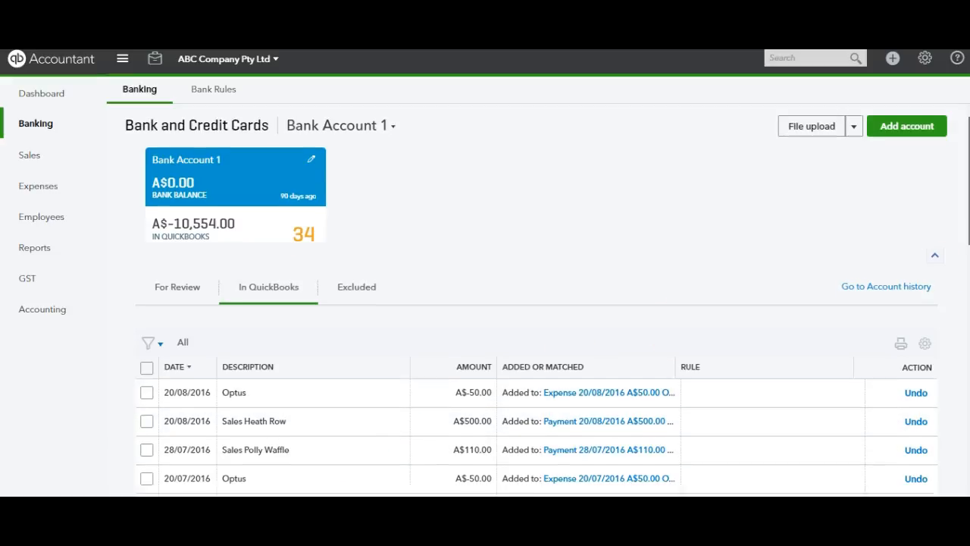
pyautogui.scroll(-3, 537, 301)
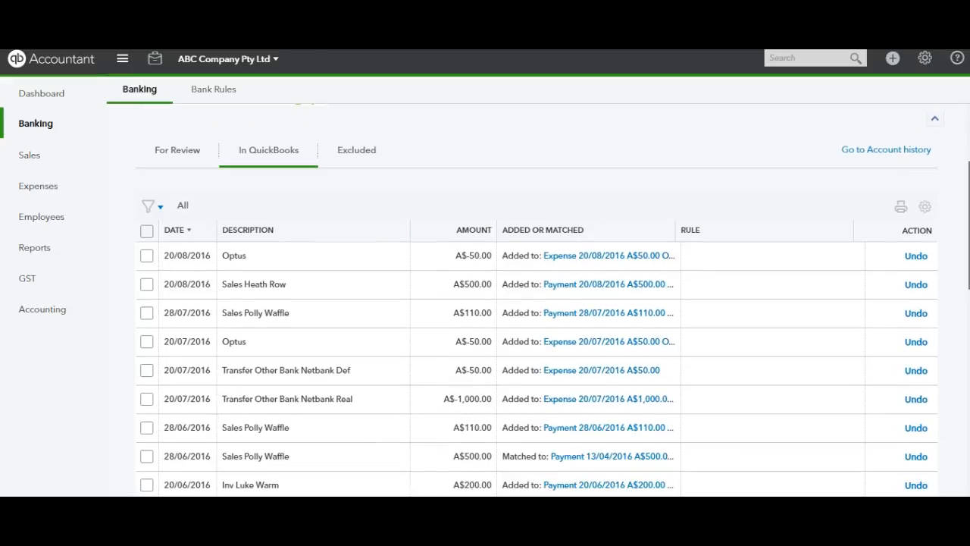
pyautogui.scroll(-3, 537, 303)
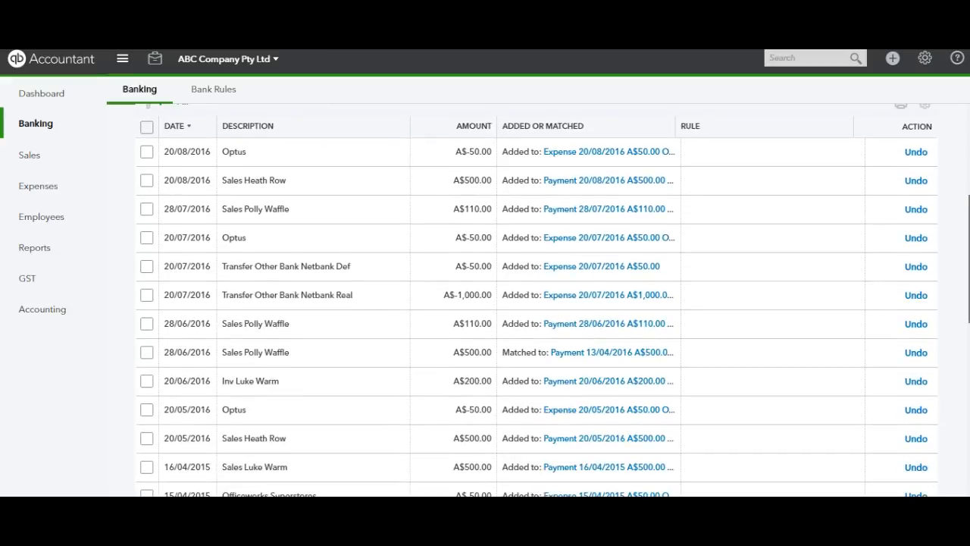
pyautogui.scroll(-1, 537, 303)
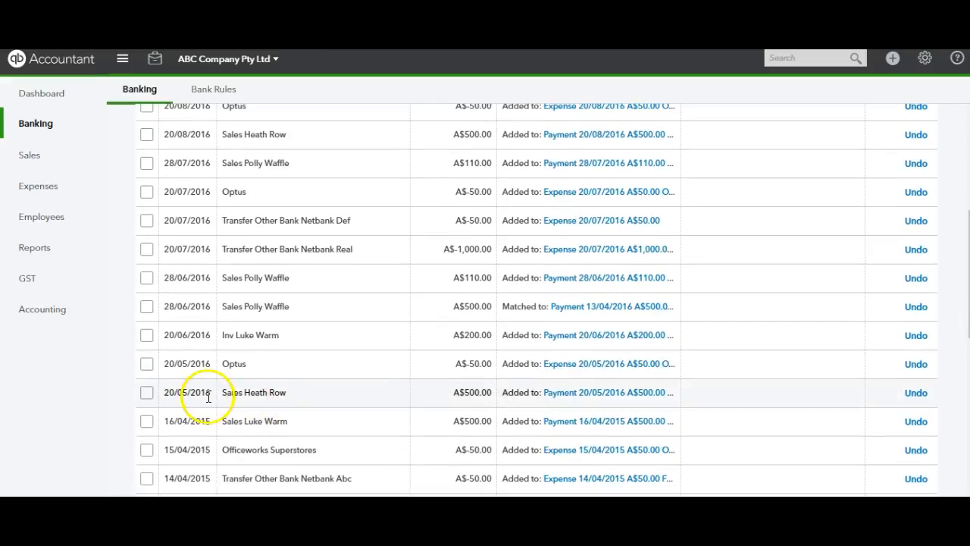
pyautogui.moveTo(220, 398); pyautogui.dragTo(728, 389)
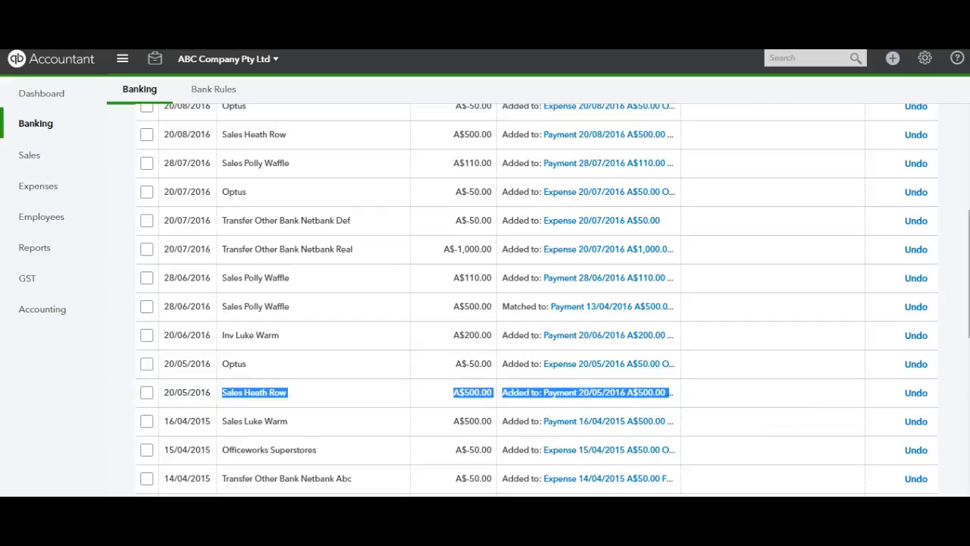
# Return to the bank transactions for review and check the A$500.00 deposits still awaiting a match
pyautogui.scroll(3, 537, 301)
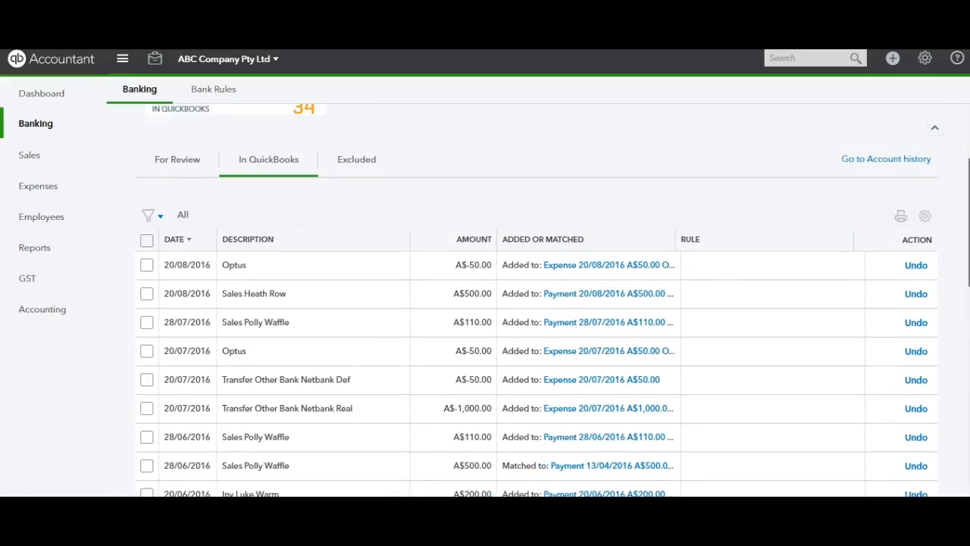
pyautogui.click(177, 193)
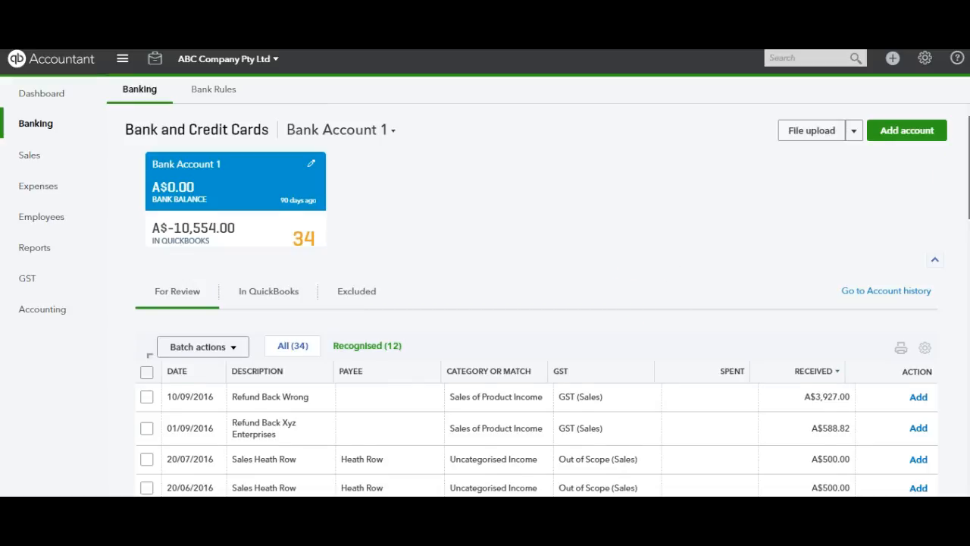
pyautogui.scroll(-2, 758, 326)
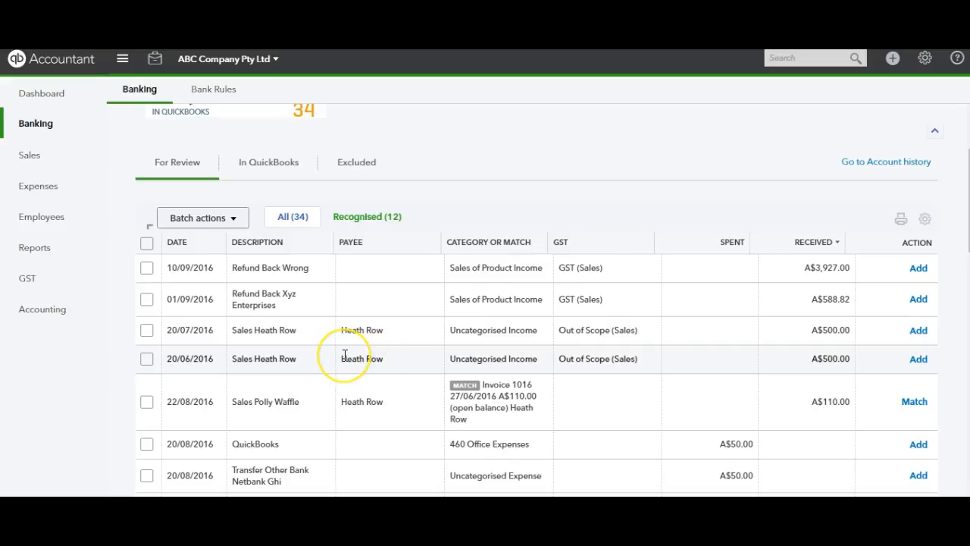
# Reopen the partially paid invoice dated 01/08/2016 from the sales invoices and review its amount received and balance due
pyautogui.click(47, 155)
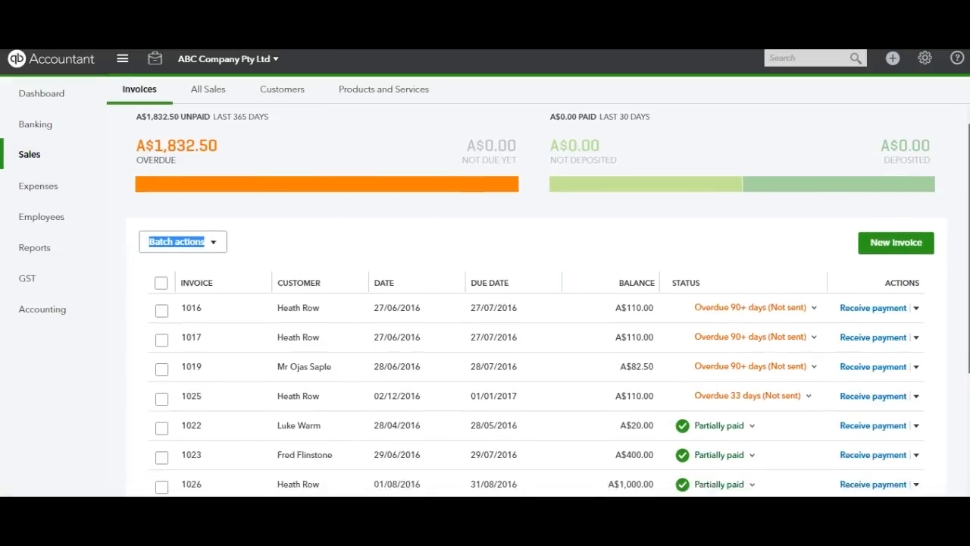
pyautogui.scroll(-1, 537, 304)
pyautogui.scroll(-1, 316, 345)
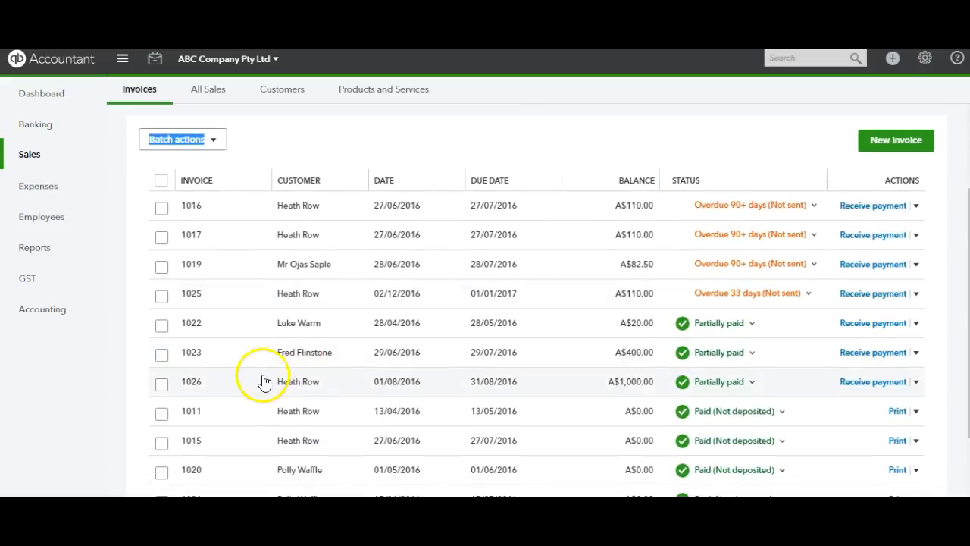
pyautogui.click(250, 391)
pyautogui.click(272, 369)
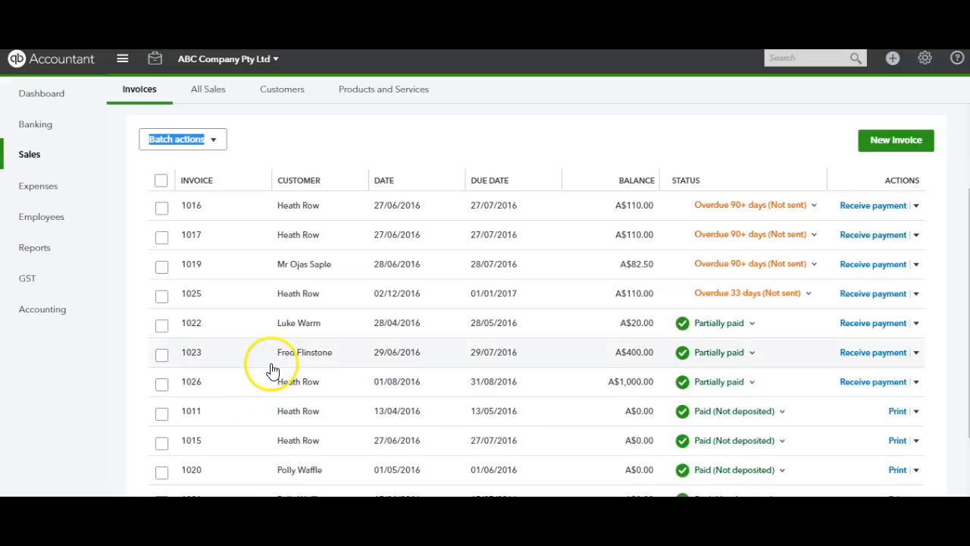
pyautogui.click(256, 379)
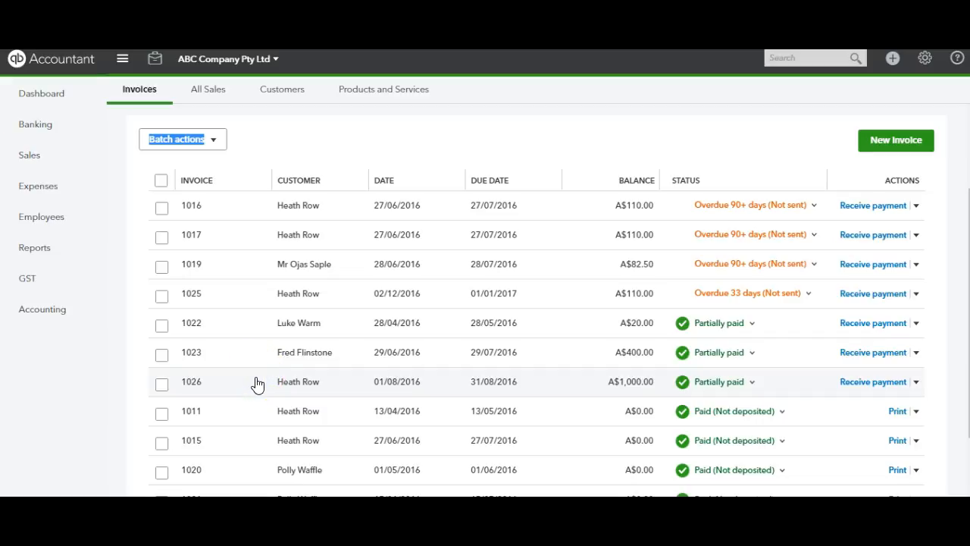
pyautogui.click(256, 383)
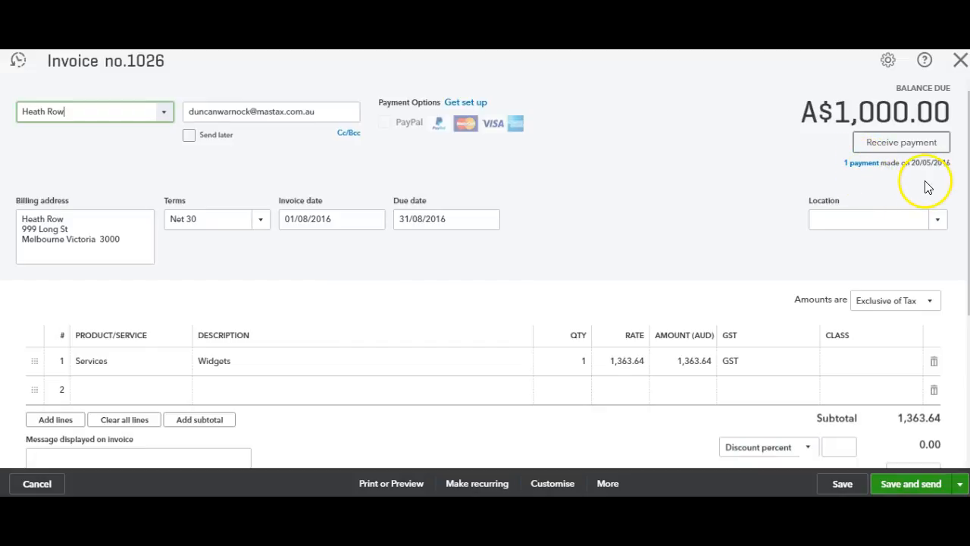
pyautogui.scroll(-3, 962, 190)
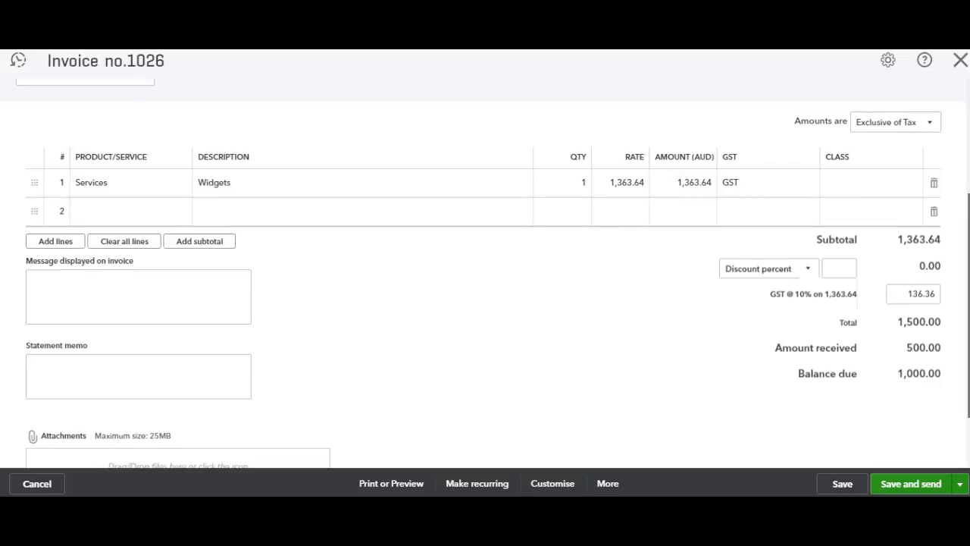
# Check the partially paid invoice's amount received and balance due, and close the invoice
pyautogui.moveTo(969, 288); pyautogui.dragTo(969, 281)
pyautogui.click(898, 349)
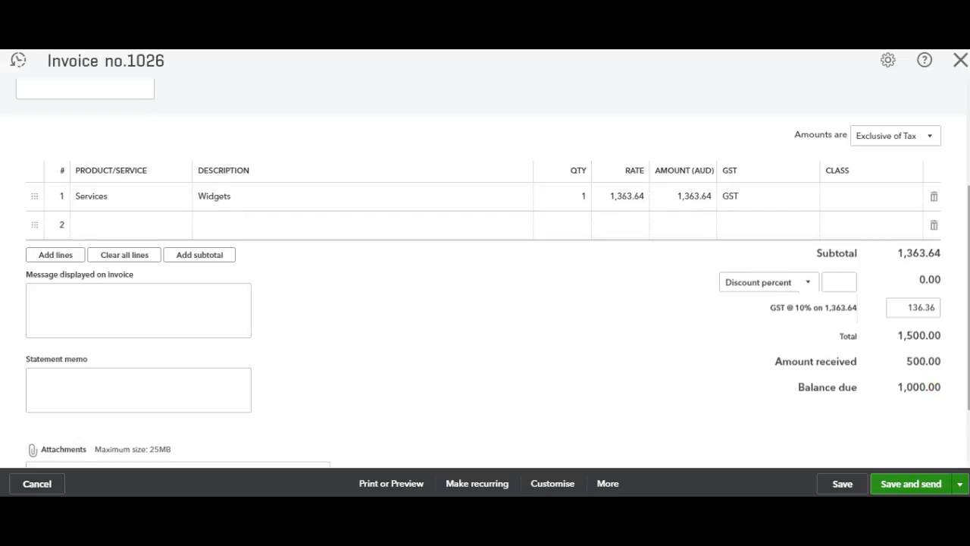
pyautogui.scroll(3, 947, 303)
pyautogui.click(962, 59)
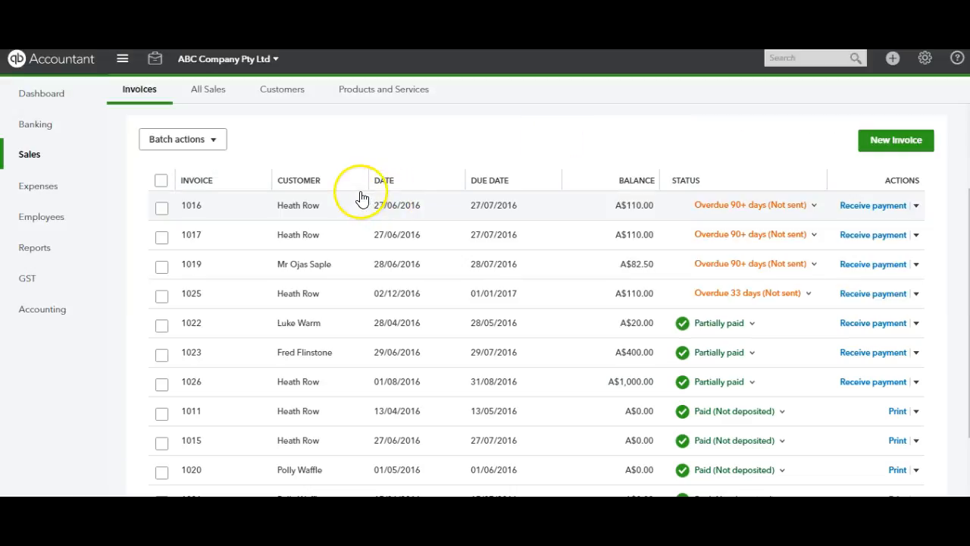
# Return to the bank transactions for review and find a match for the A$500.00 deposit dated 20/06/2016
pyautogui.click(36, 125)
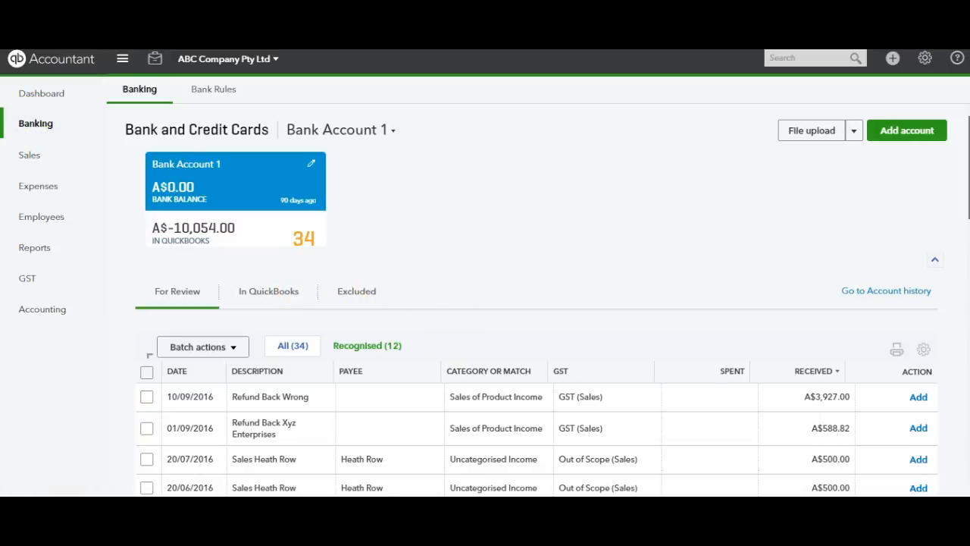
pyautogui.scroll(-3, 655, 292)
pyautogui.click(301, 267)
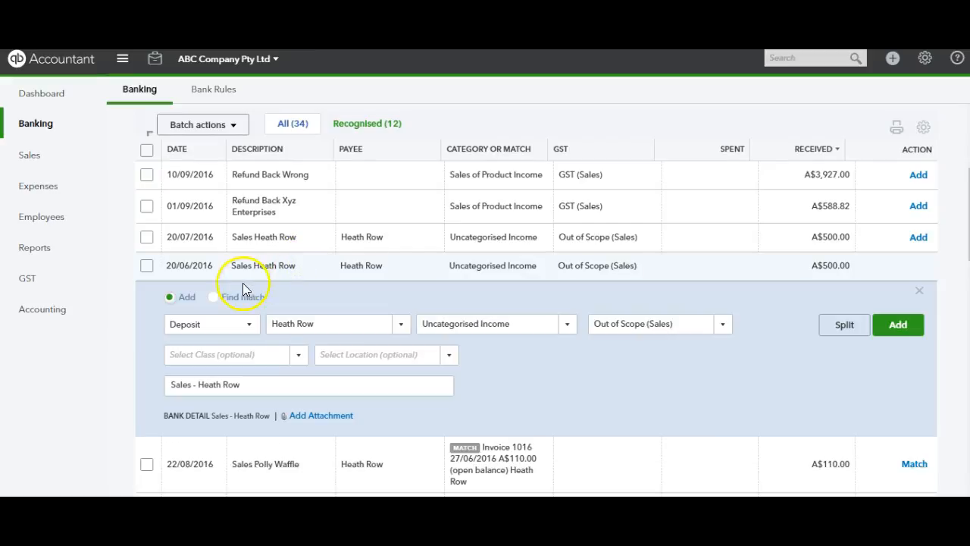
pyautogui.click(214, 298)
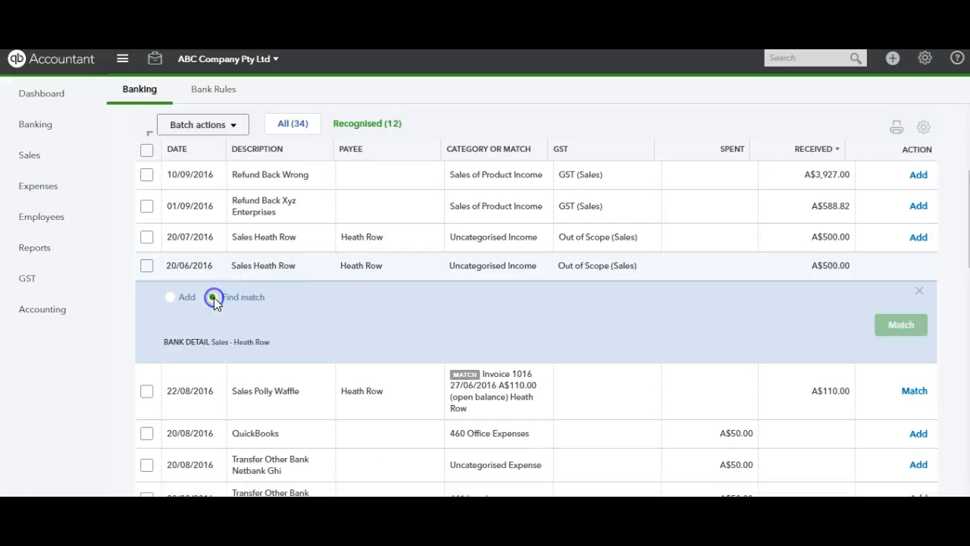
pyautogui.click(378, 302)
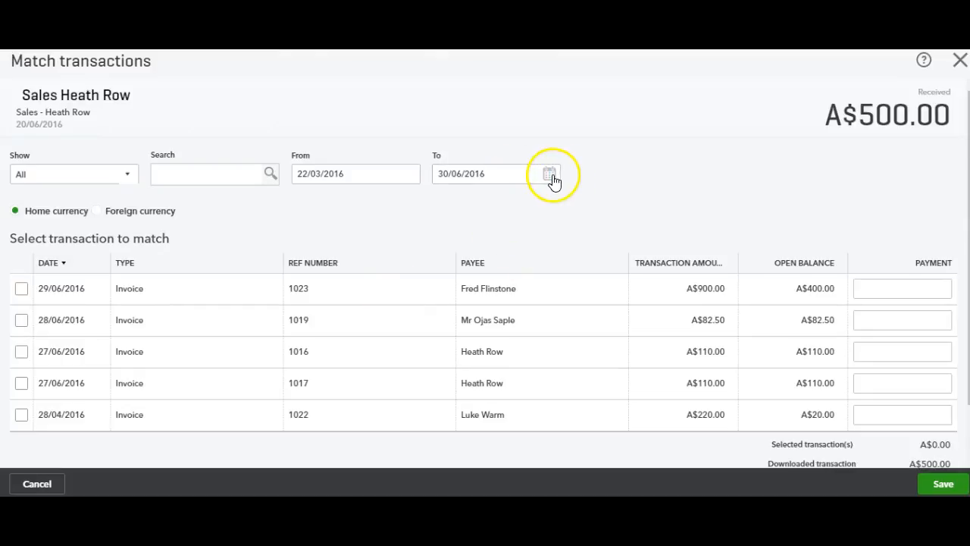
# Extend the end date of the match search for the 20/06/2016 deposit to 31/08/2016
pyautogui.click(549, 174)
pyautogui.click(558, 209)
pyautogui.click(558, 207)
pyautogui.click(503, 307)
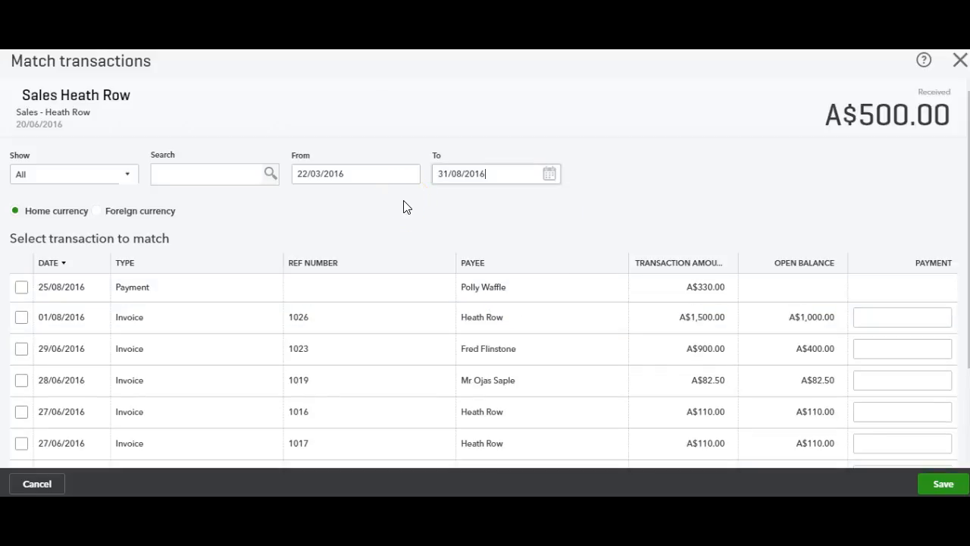
# Apply a payment of 500 from the 20/06/2016 deposit to the A$1,500.00 invoice dated 01/08/2016 and save the match
pyautogui.click(908, 317)
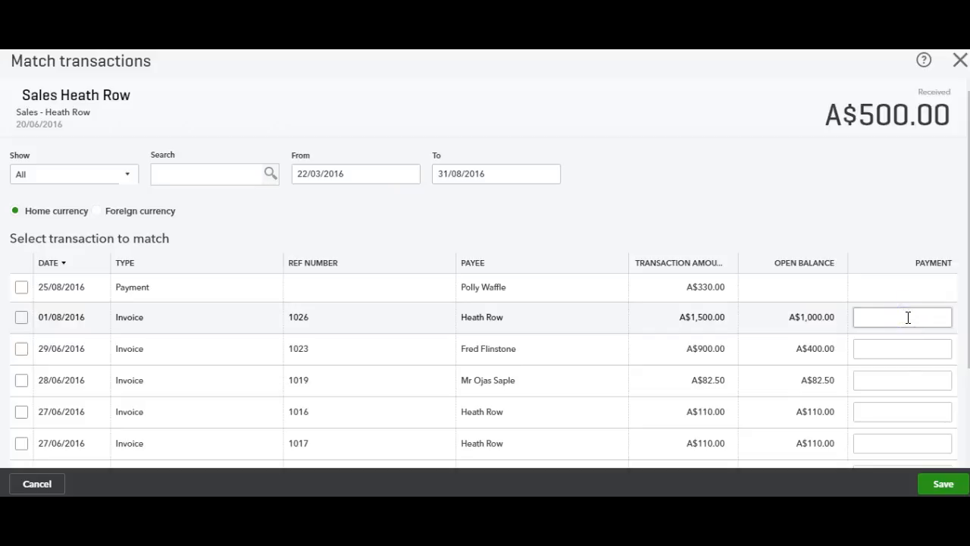
pyautogui.write('500')
pyautogui.click(857, 210)
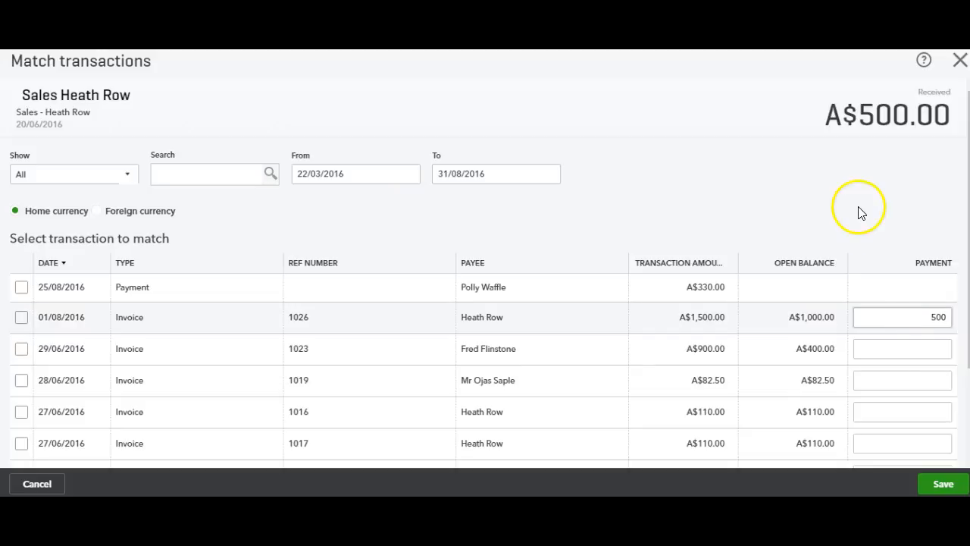
pyautogui.click(883, 320)
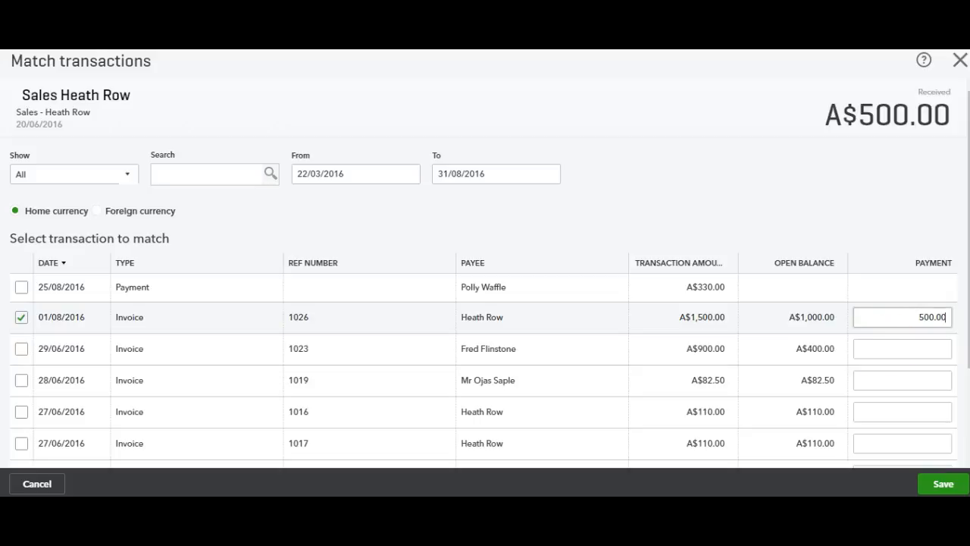
pyautogui.click(938, 482)
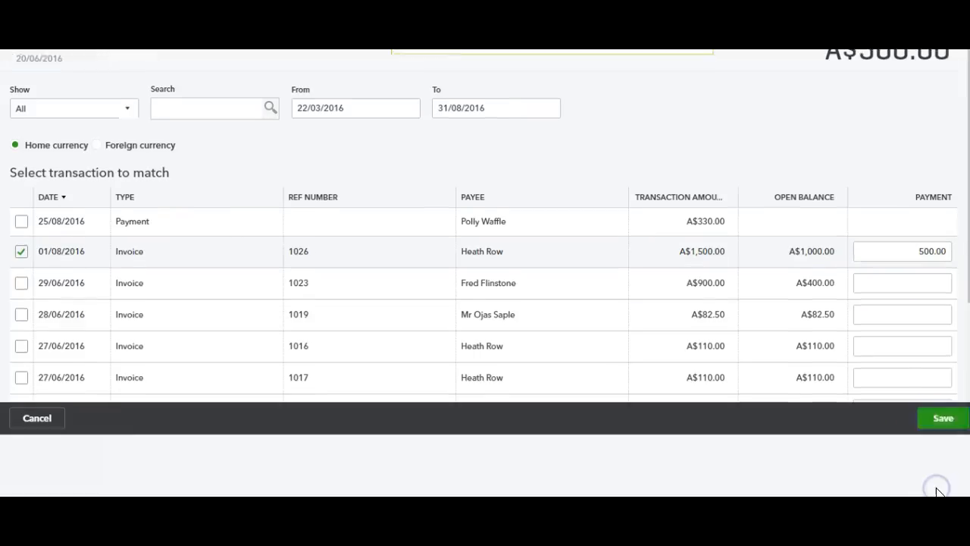
pyautogui.click(726, 269)
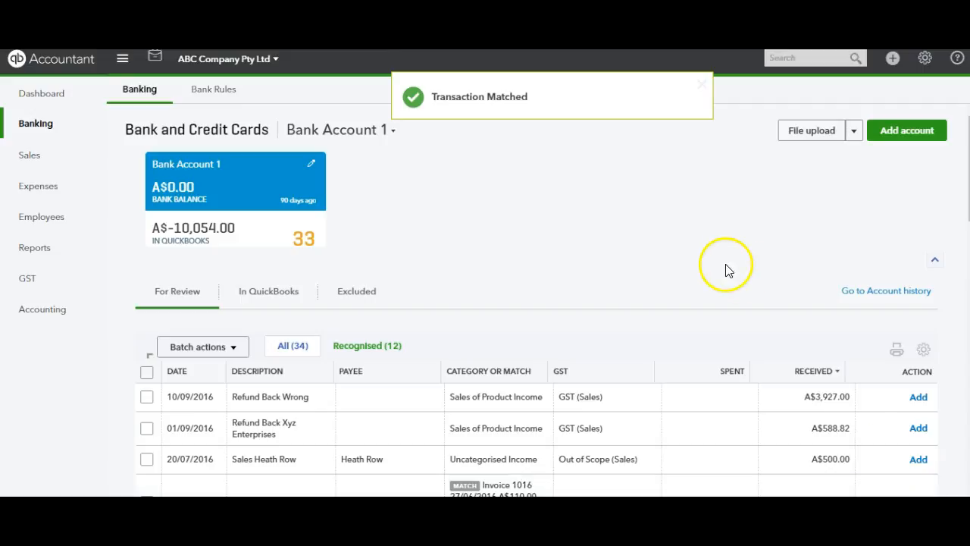
# Find a match for the remaining A$500.00 deposit dated 20/07/2016 in the bank transactions for review
pyautogui.scroll(-2, 698, 186)
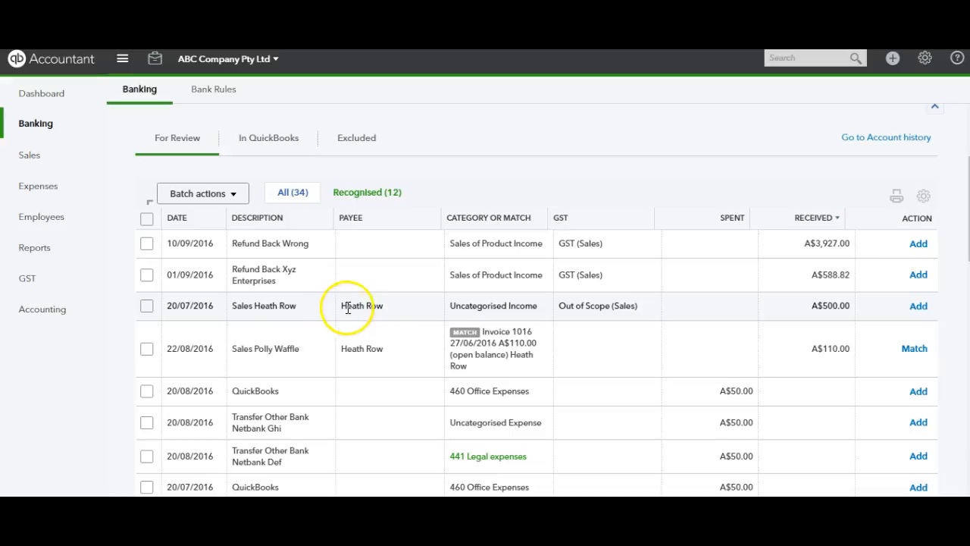
pyautogui.click(324, 307)
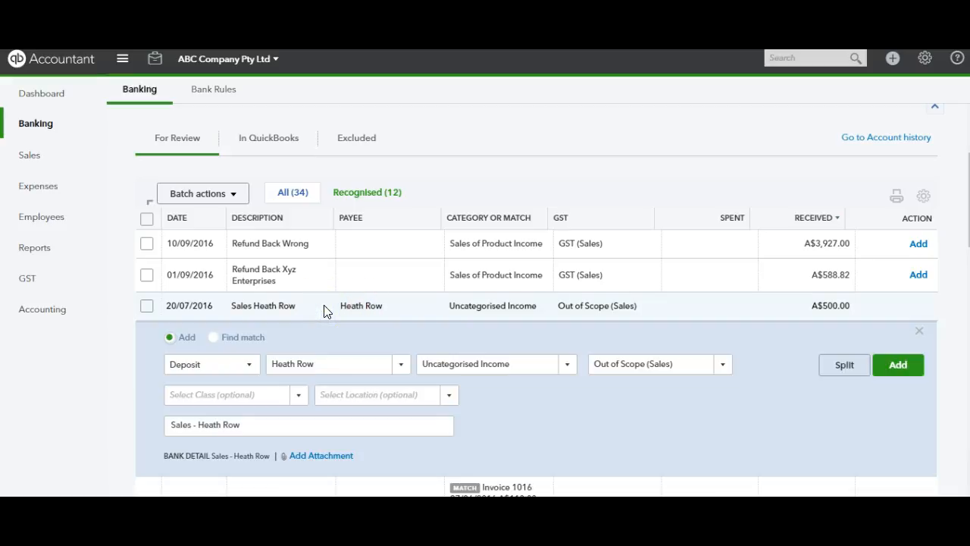
pyautogui.click(226, 333)
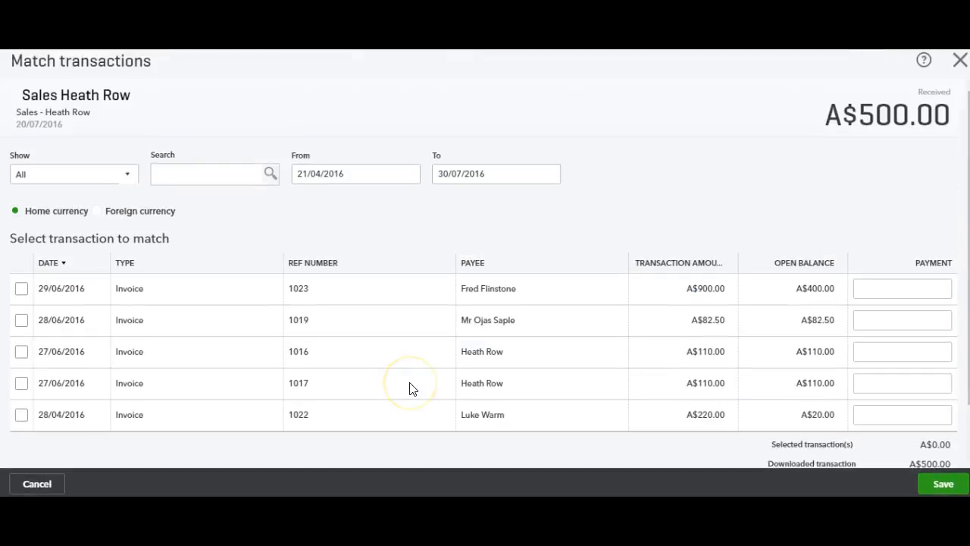
# Extend the end date of the match search for the 20/07/2016 deposit to 31/08/2016
pyautogui.click(521, 180)
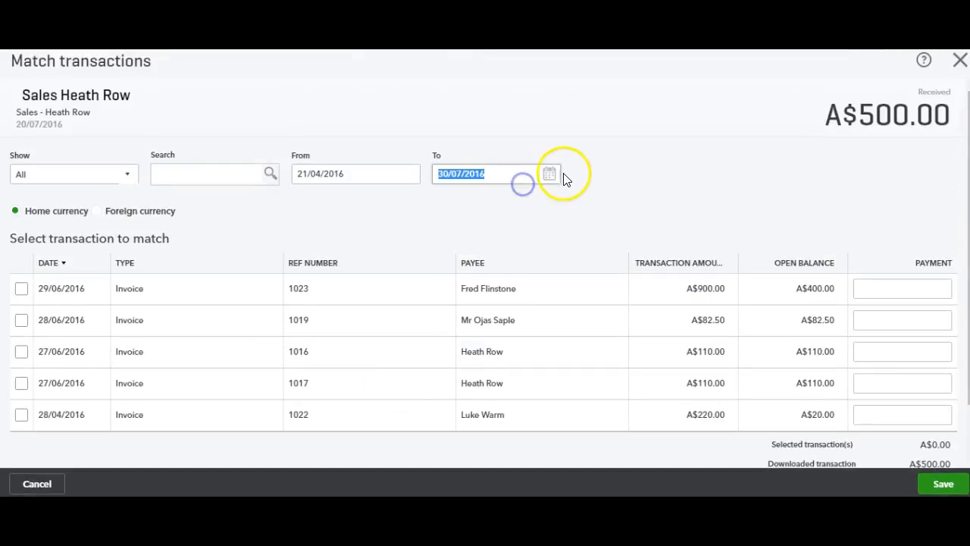
pyautogui.click(554, 176)
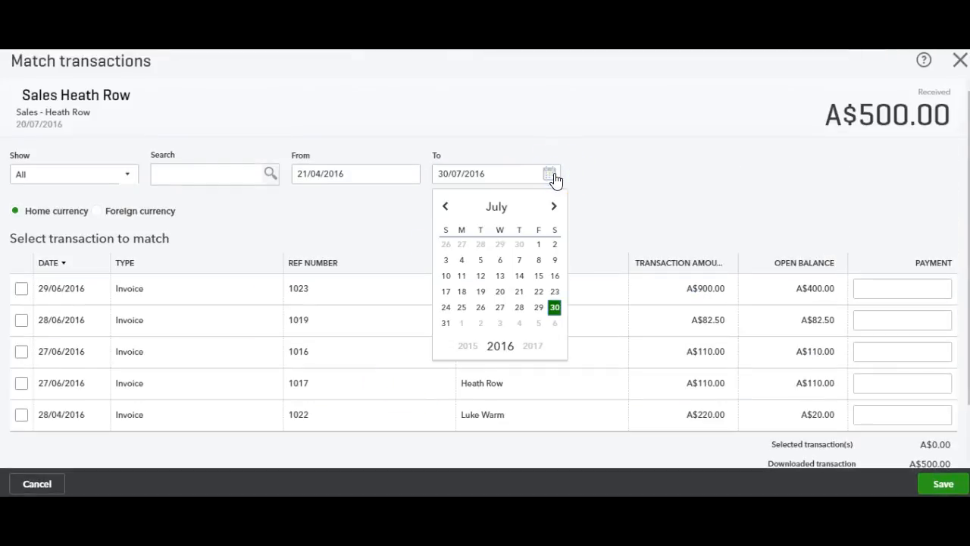
pyautogui.click(552, 206)
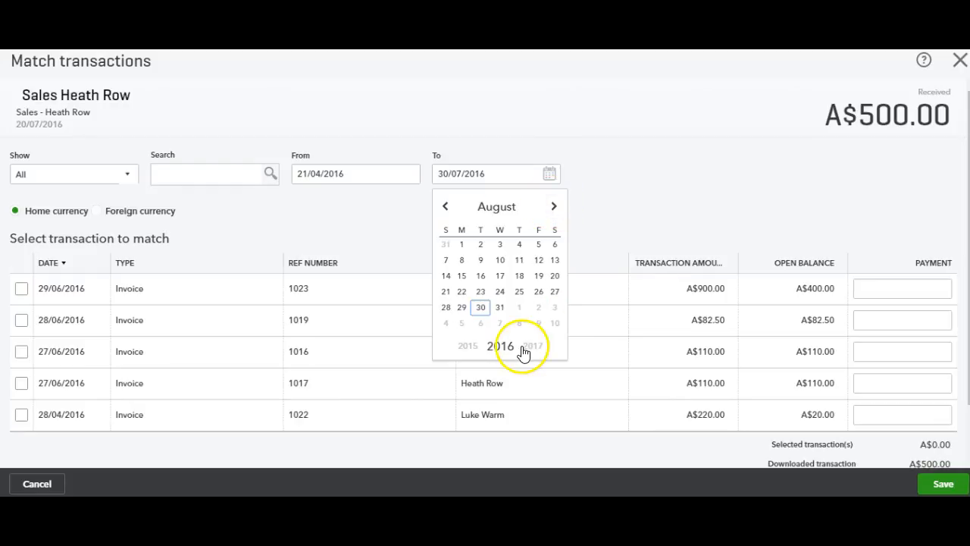
pyautogui.click(499, 308)
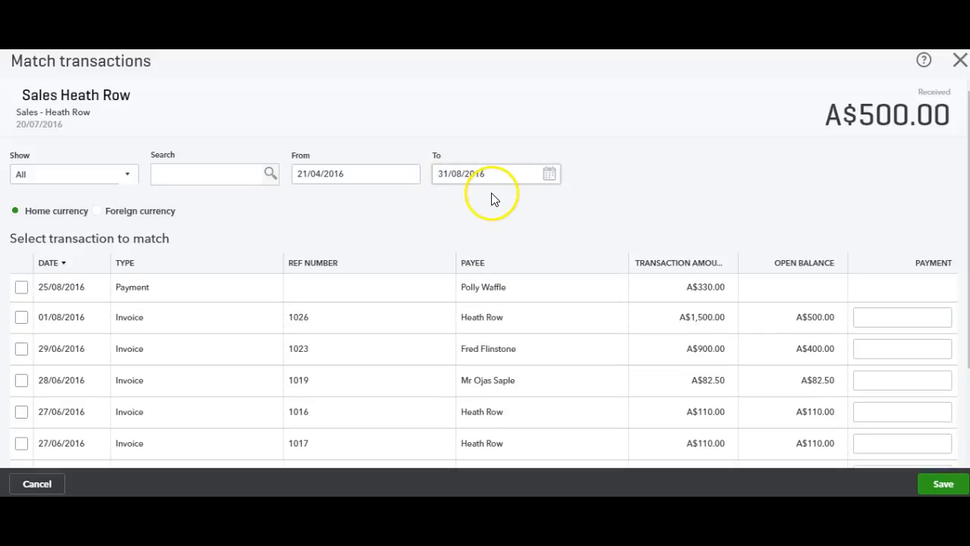
# Apply a payment of 500 from the 20/07/2016 deposit to the A$1,500.00 invoice's open balance and save the match
pyautogui.click(217, 325)
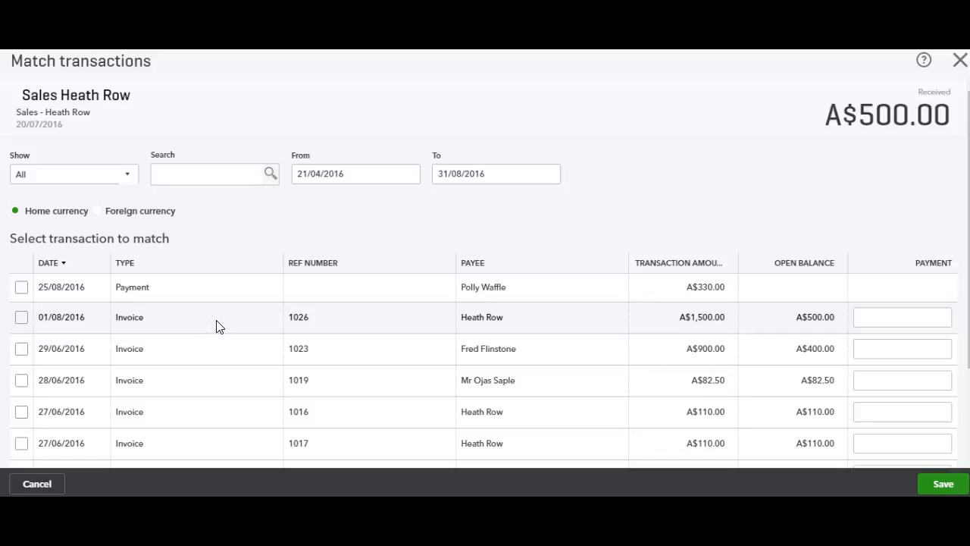
pyautogui.click(892, 314)
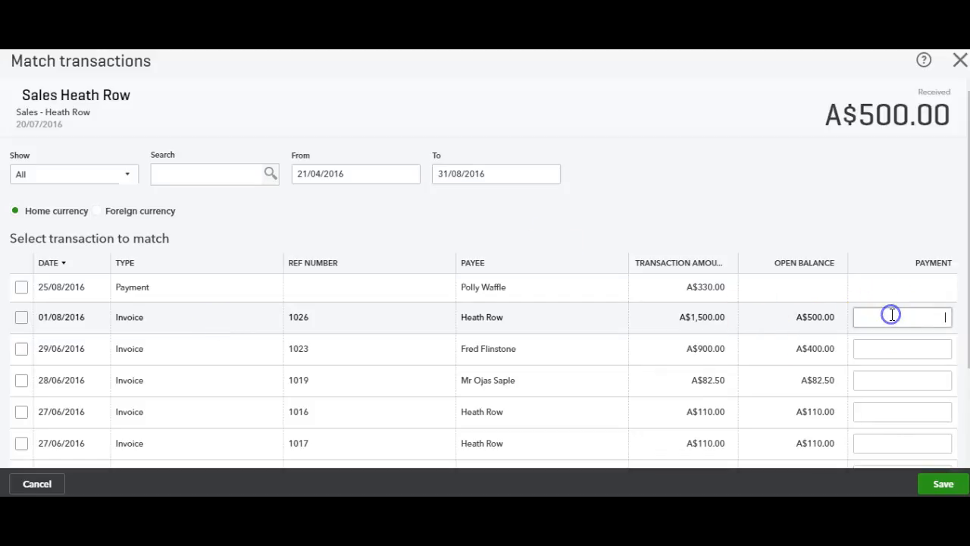
pyautogui.moveTo(662, 327); pyautogui.dragTo(709, 318)
pyautogui.click(691, 318)
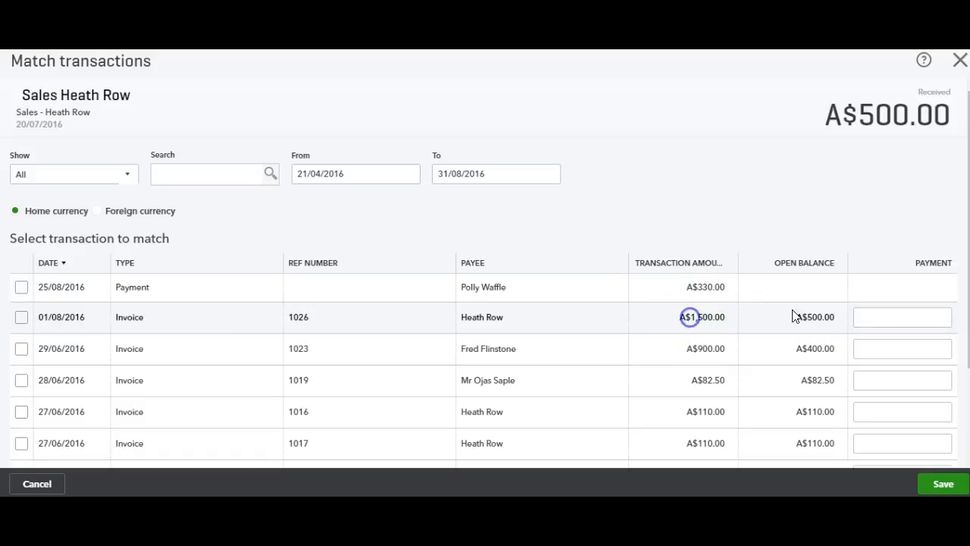
pyautogui.click(806, 322)
pyautogui.click(878, 322)
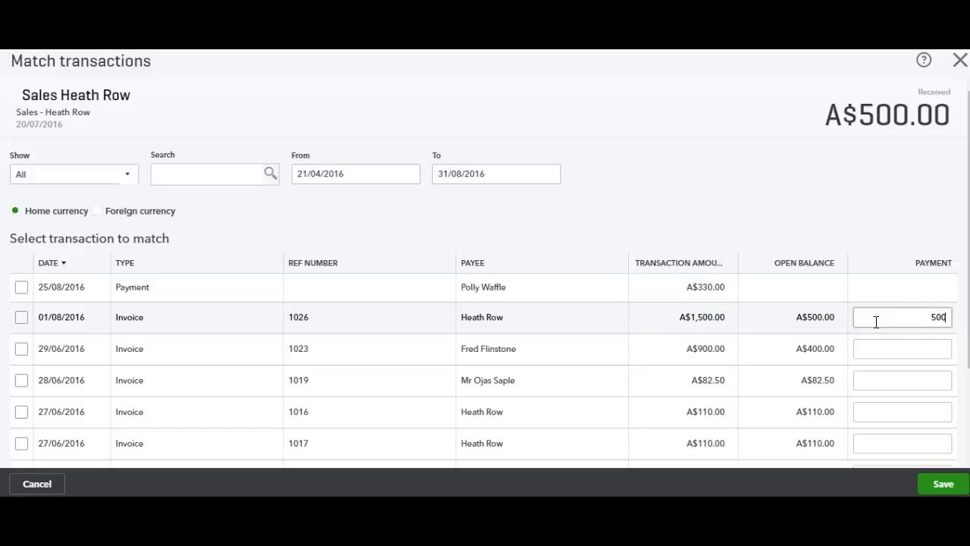
pyautogui.write('500')
pyautogui.click(762, 169)
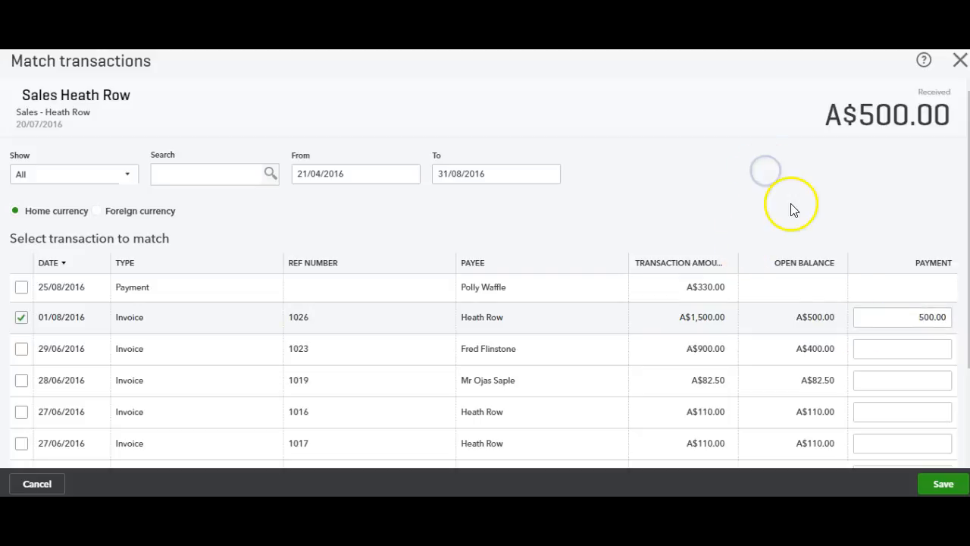
pyautogui.click(939, 483)
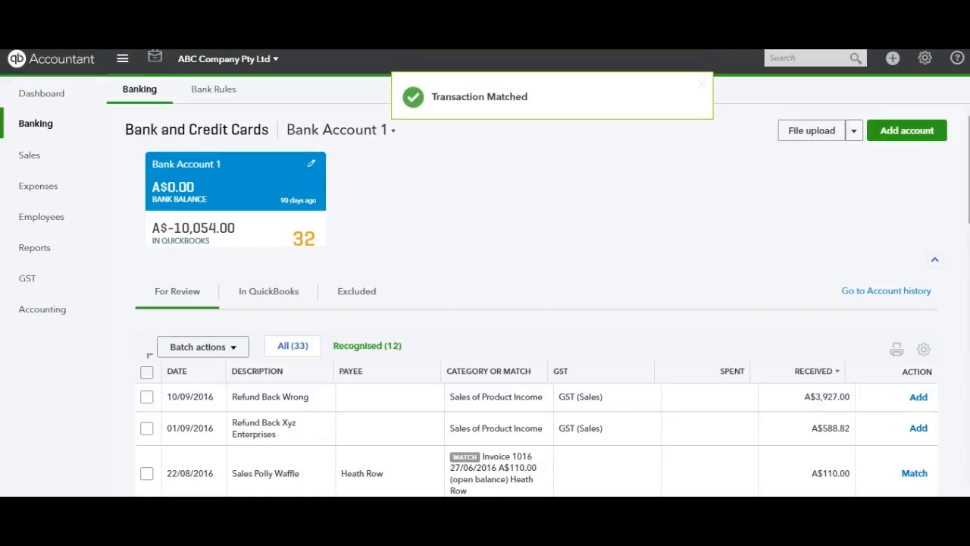
# Check the bank transactions for review and those already recorded in QuickBooks for the matched A$500.00 deposits
pyautogui.scroll(-3, 537, 303)
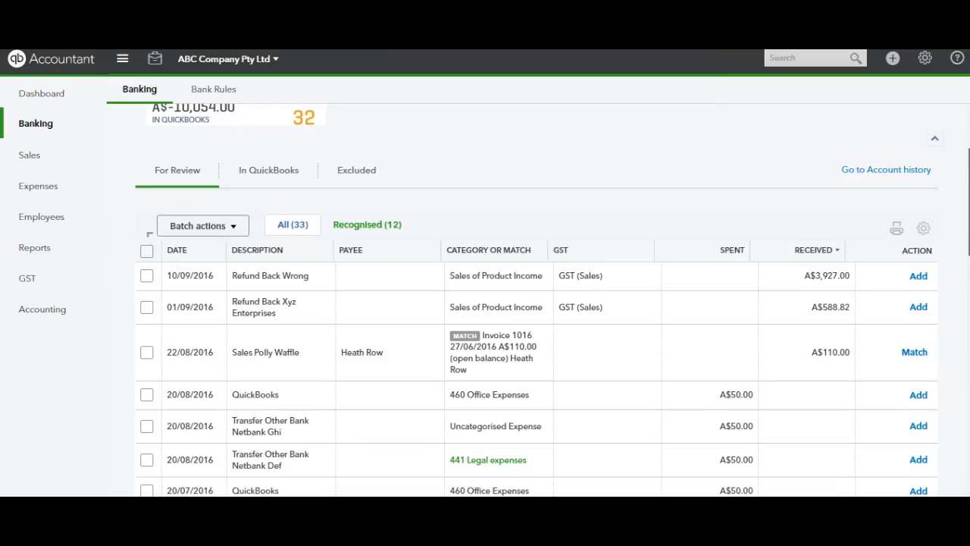
pyautogui.scroll(-1, 523, 303)
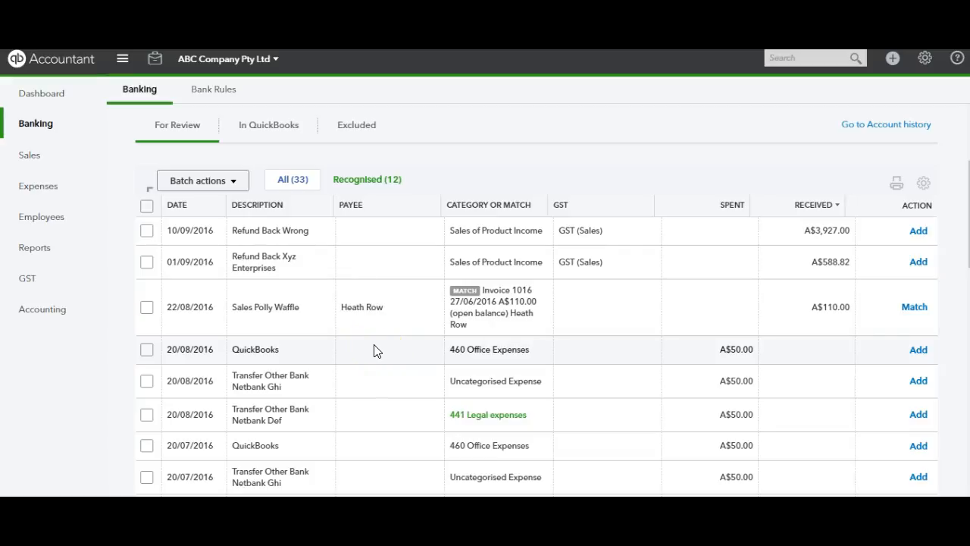
pyautogui.click(271, 126)
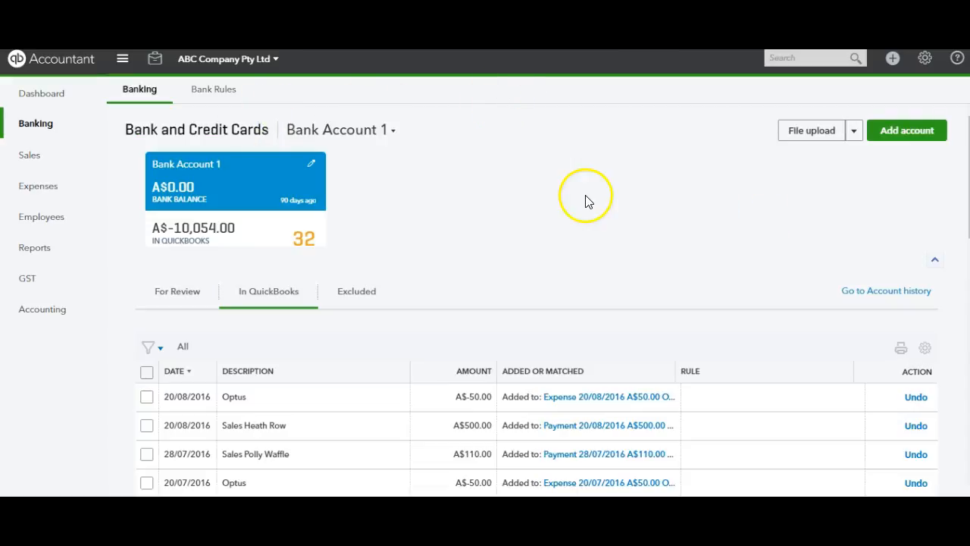
pyautogui.scroll(-4, 537, 303)
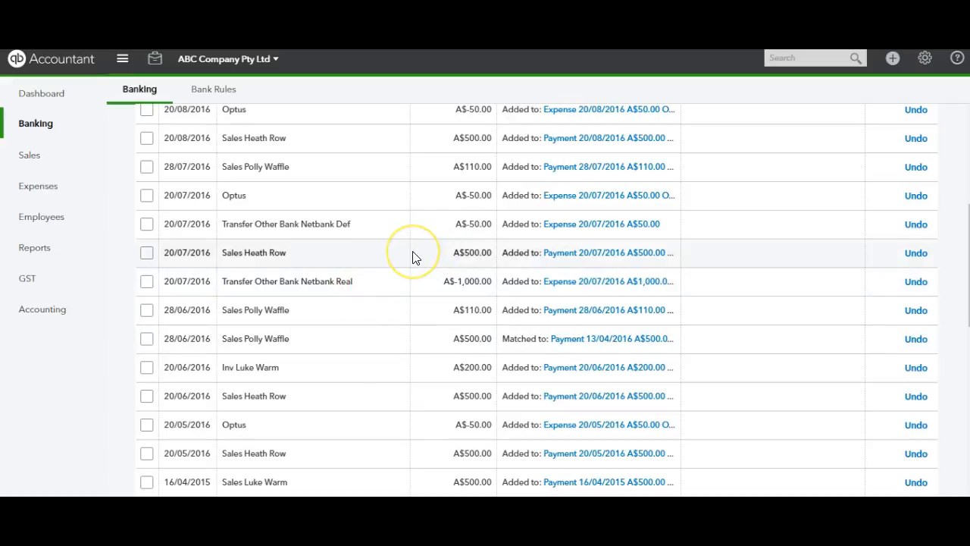
pyautogui.click(341, 258)
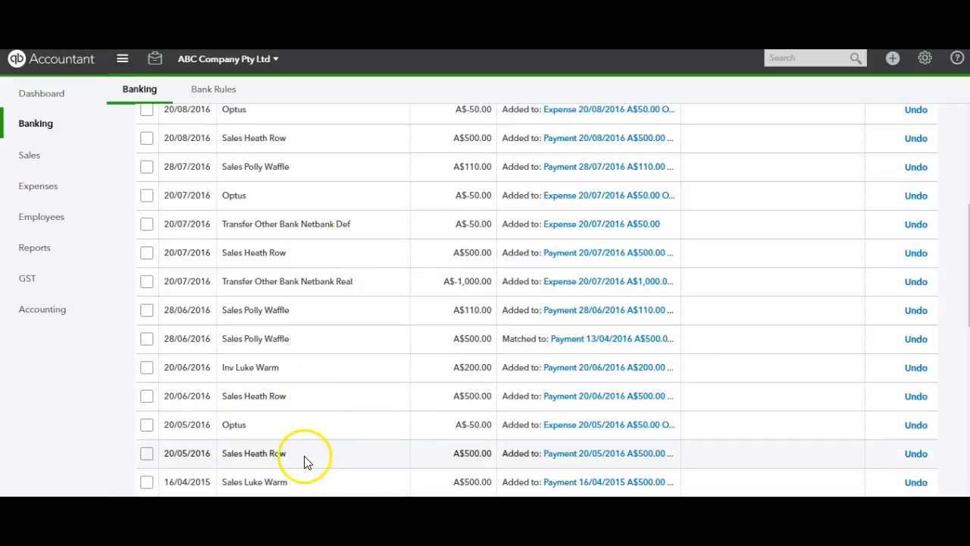
# Open the invoice dated 01/08/2016 from the list of sales invoices
pyautogui.click(40, 156)
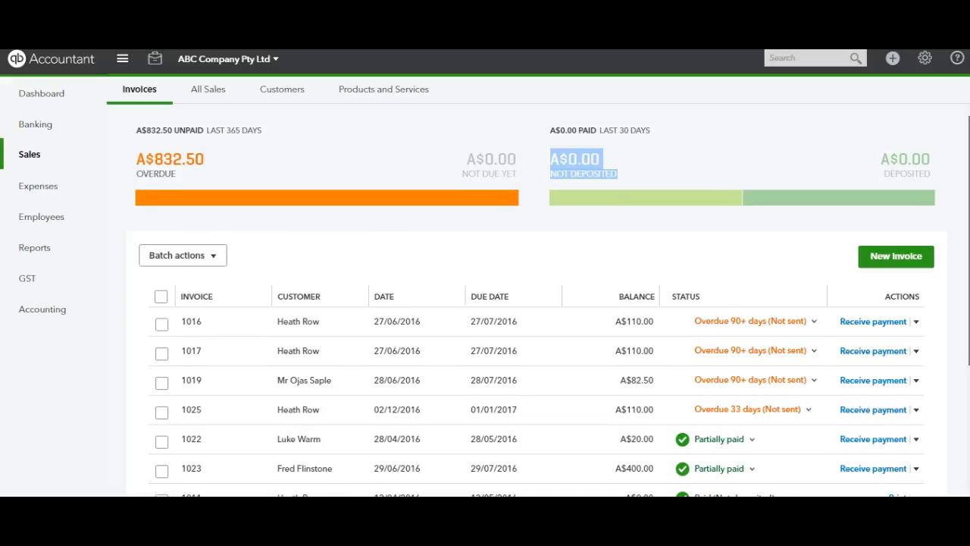
pyautogui.scroll(-3, 433, 296)
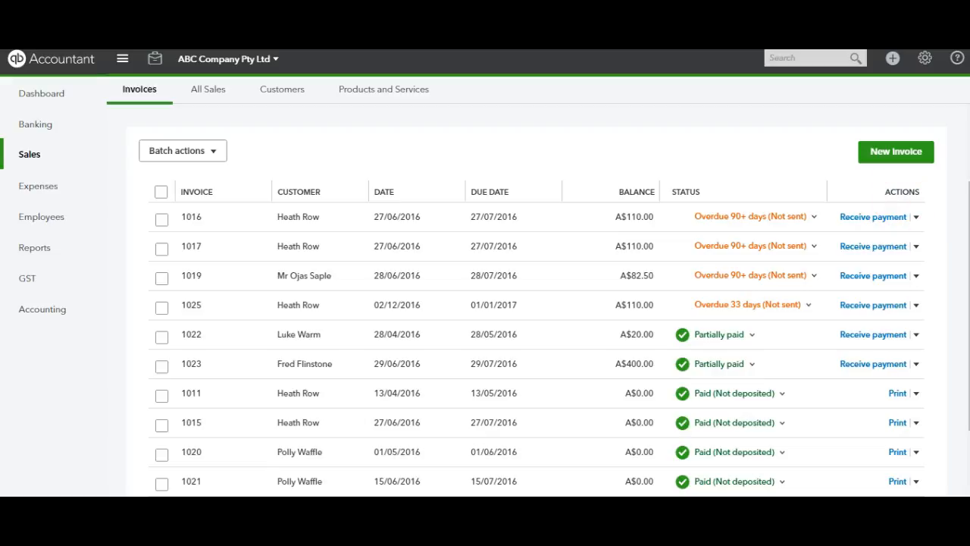
pyautogui.scroll(-3, 538, 341)
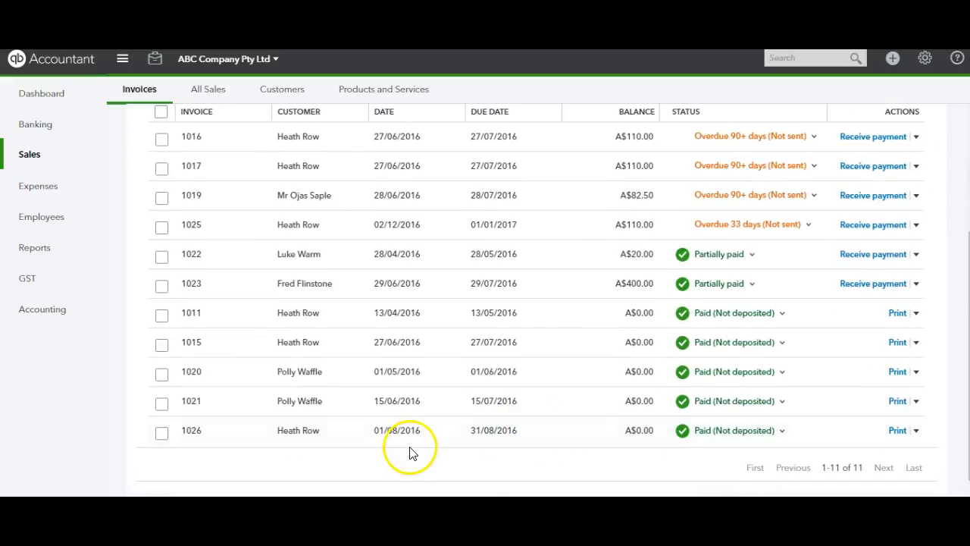
pyautogui.click(447, 430)
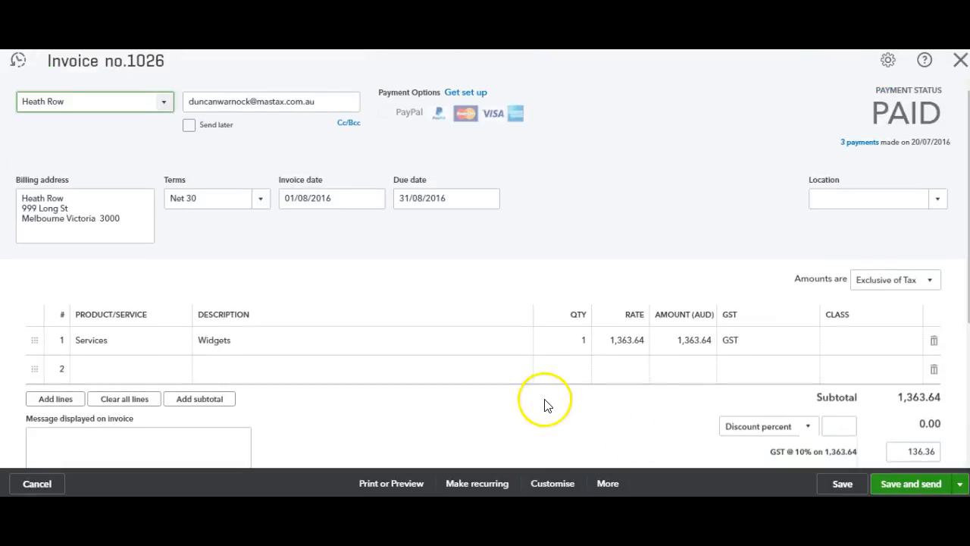
# Review the invoice's payment status, amount received and balance due, and view the list of payments applied to it
pyautogui.click(851, 159)
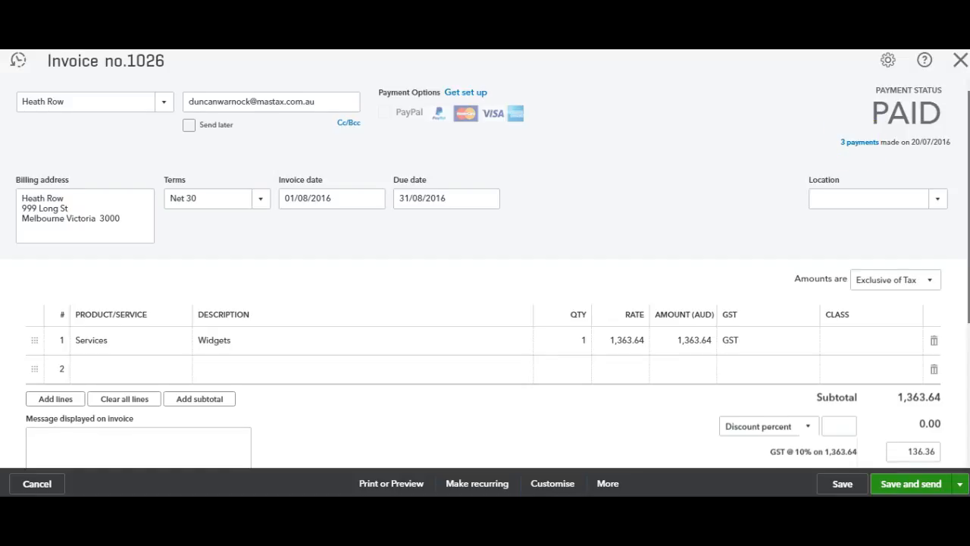
pyautogui.scroll(-3, 485, 273)
pyautogui.moveTo(819, 346); pyautogui.dragTo(924, 346)
pyautogui.click(803, 392)
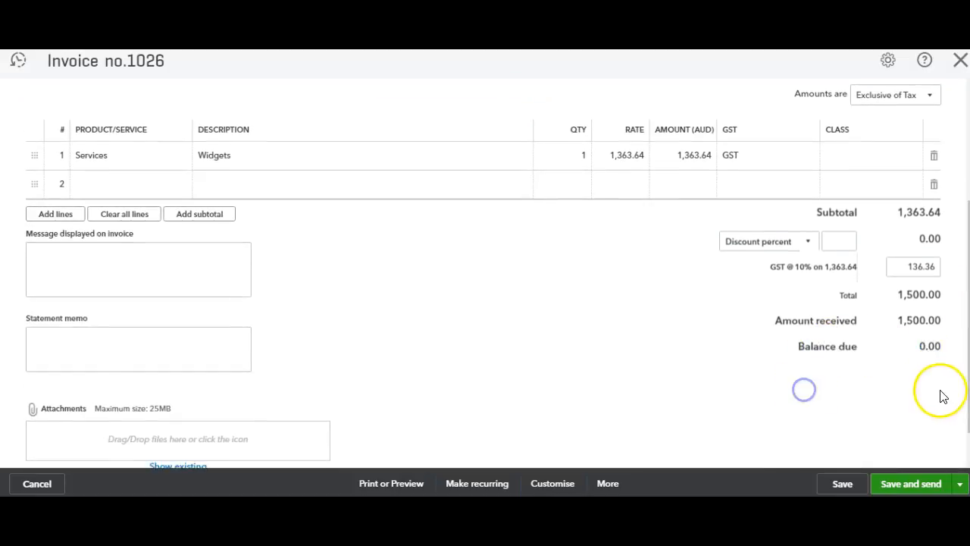
pyautogui.scroll(3, 960, 305)
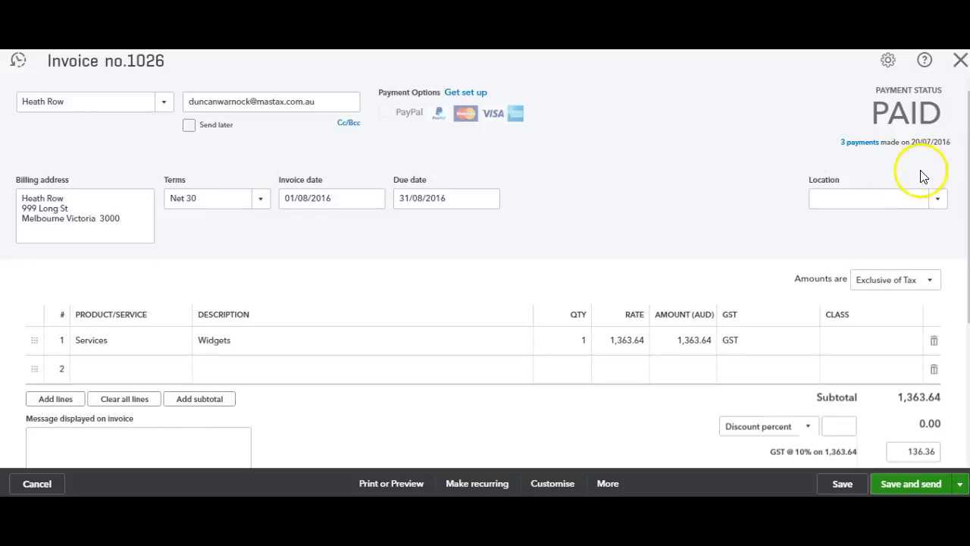
pyautogui.click(859, 144)
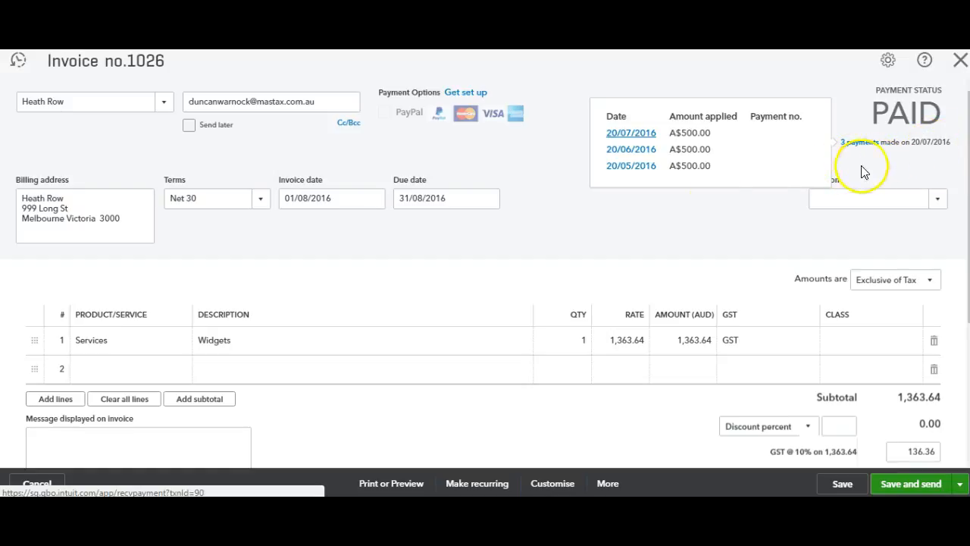
pyautogui.click(656, 236)
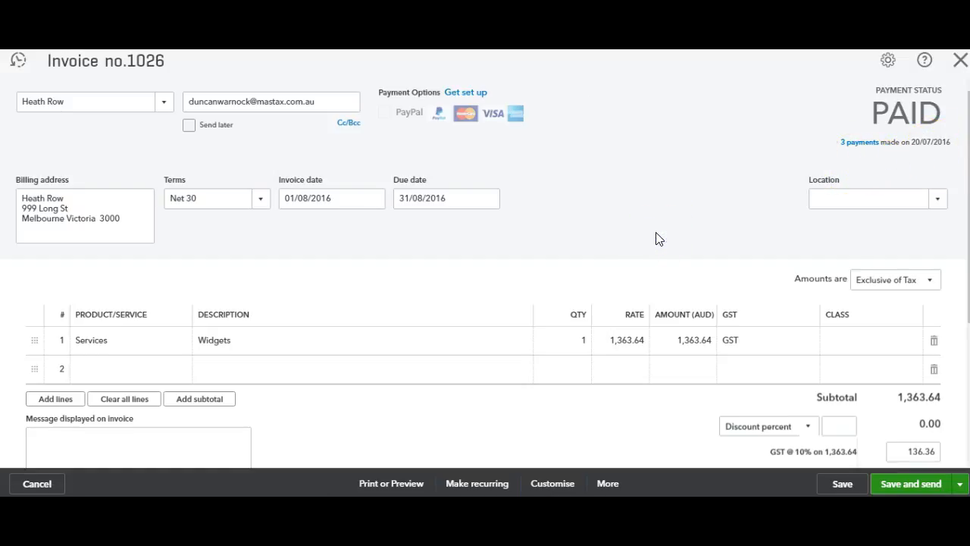